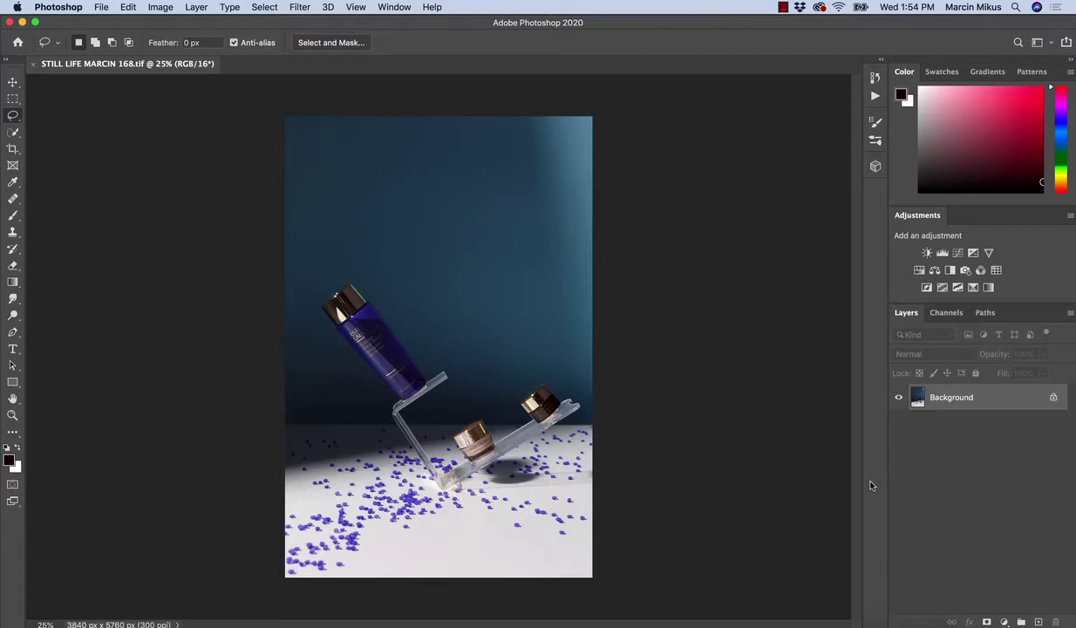
Zoom the still-life from 25% to about 59%, framing the purple bottle and two jars
{"action": "key", "text": "z"}
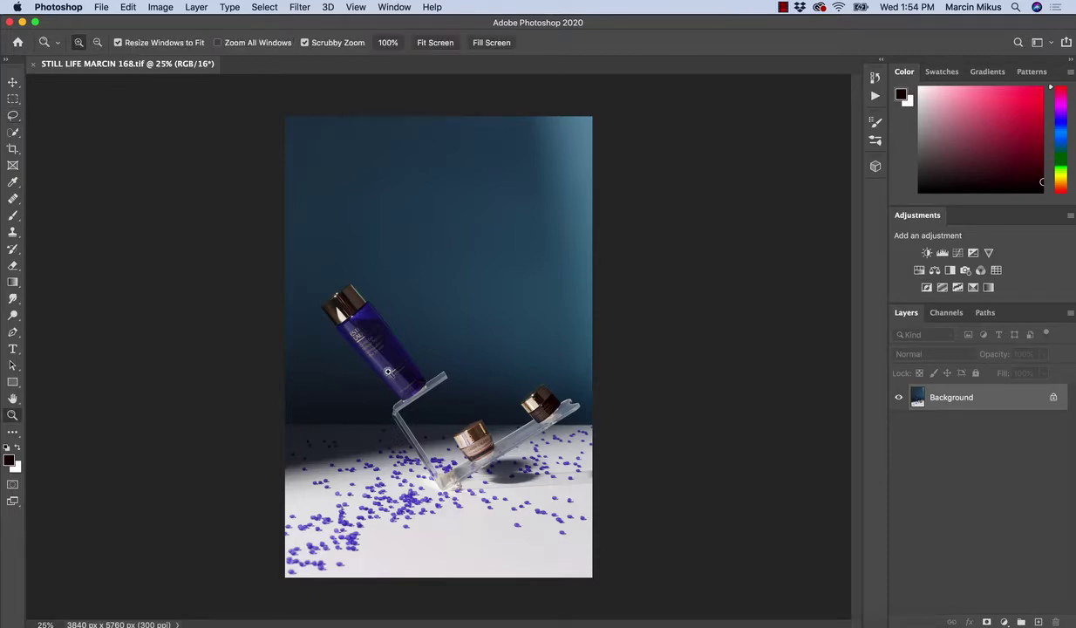
{"action": "left_click_drag", "start_coordinate": [388, 372], "coordinate": [454, 375]}
{"action": "key", "text": "l"}
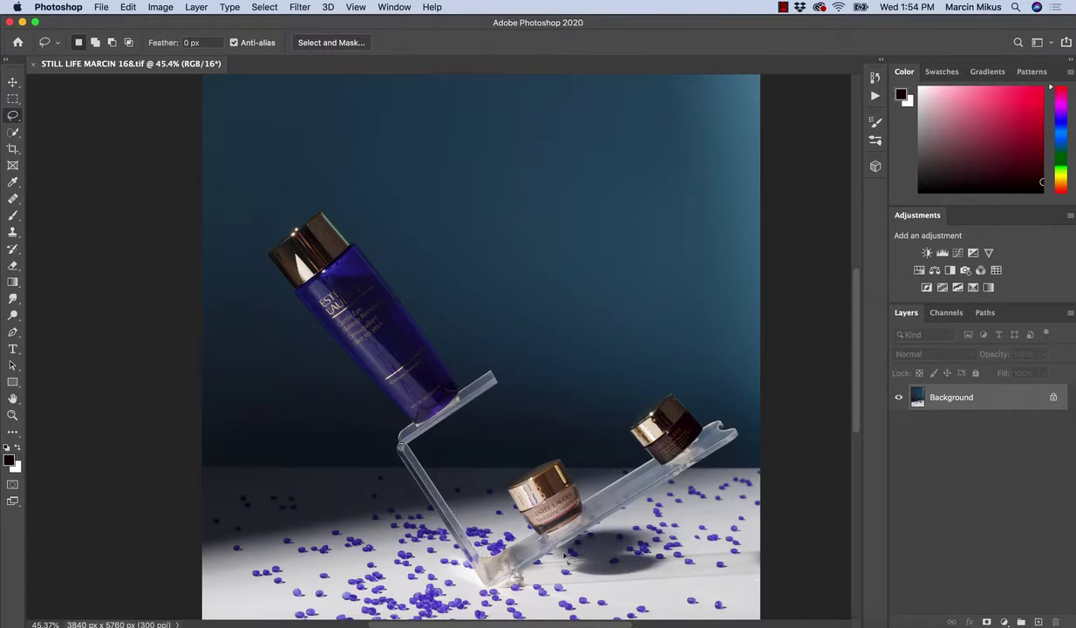
{"action": "left_click_drag", "start_coordinate": [521, 523], "coordinate": [478, 464]}
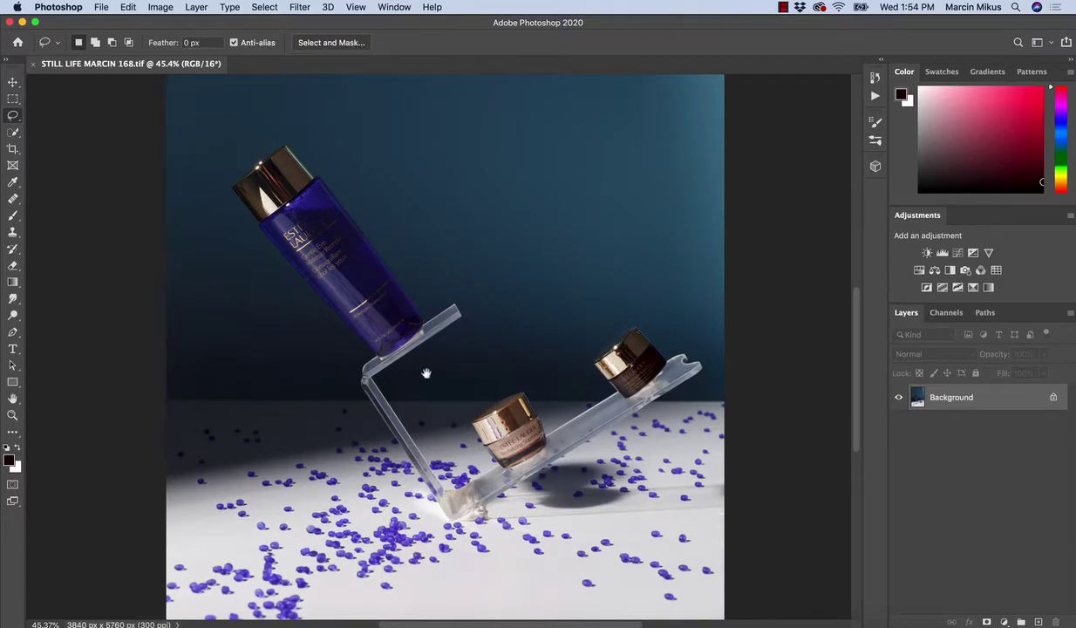
{"action": "left_click_drag", "start_coordinate": [433, 362], "coordinate": [457, 410]}
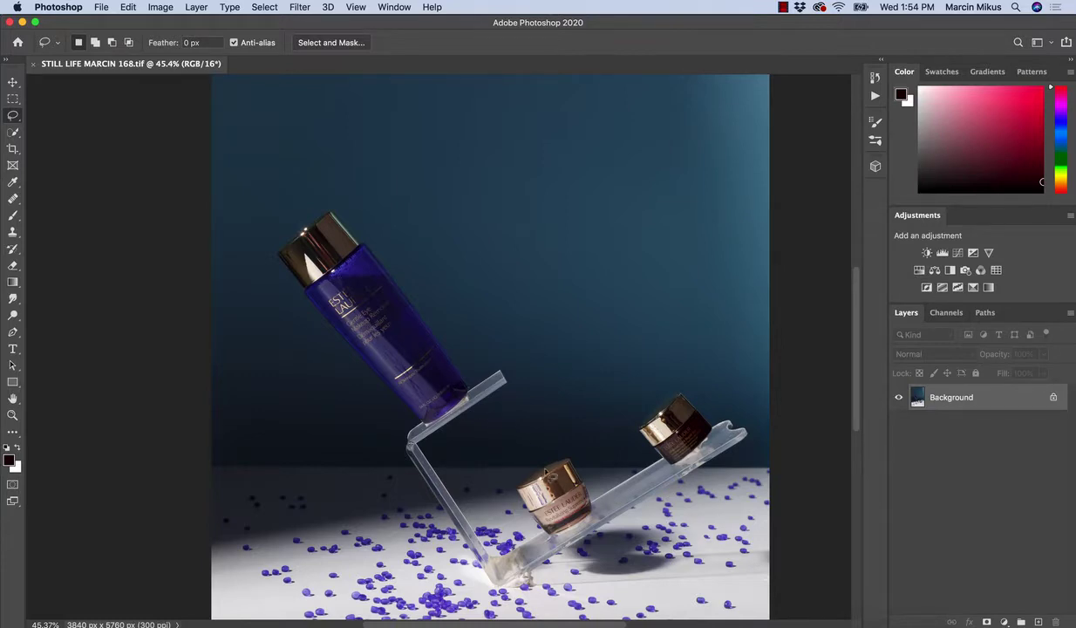
{"action": "key", "text": "z"}
{"action": "left_click", "coordinate": [347, 326]}
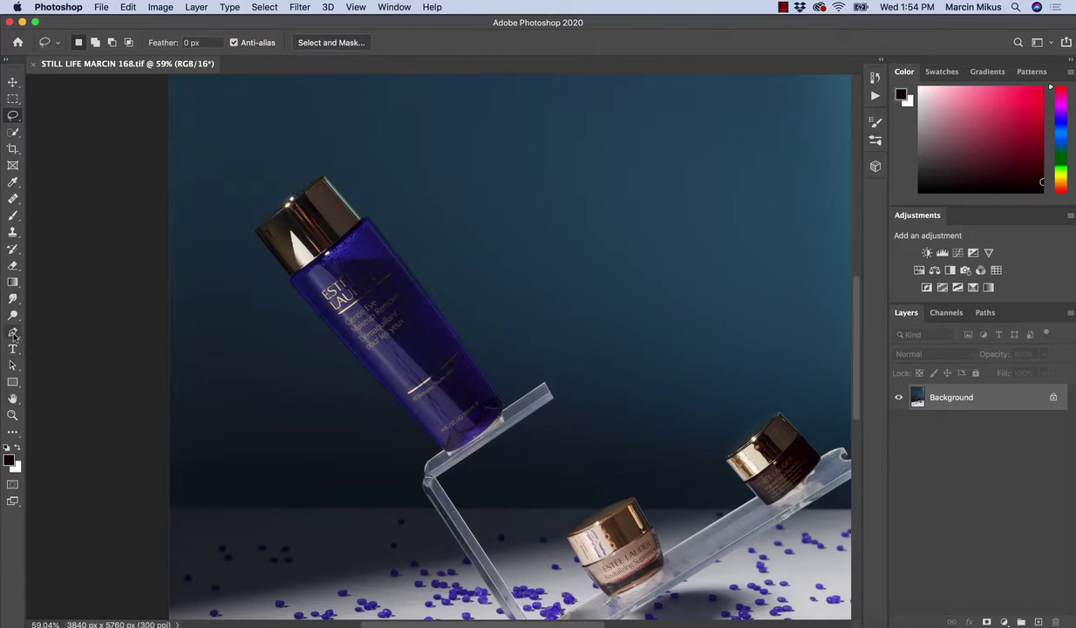
Zoom in tightly on the purple bottle and its label with the Pen tool ready
{"action": "key", "text": "z"}
{"action": "left_click_drag", "start_coordinate": [312, 254], "coordinate": [372, 287]}
{"action": "key", "text": "p"}
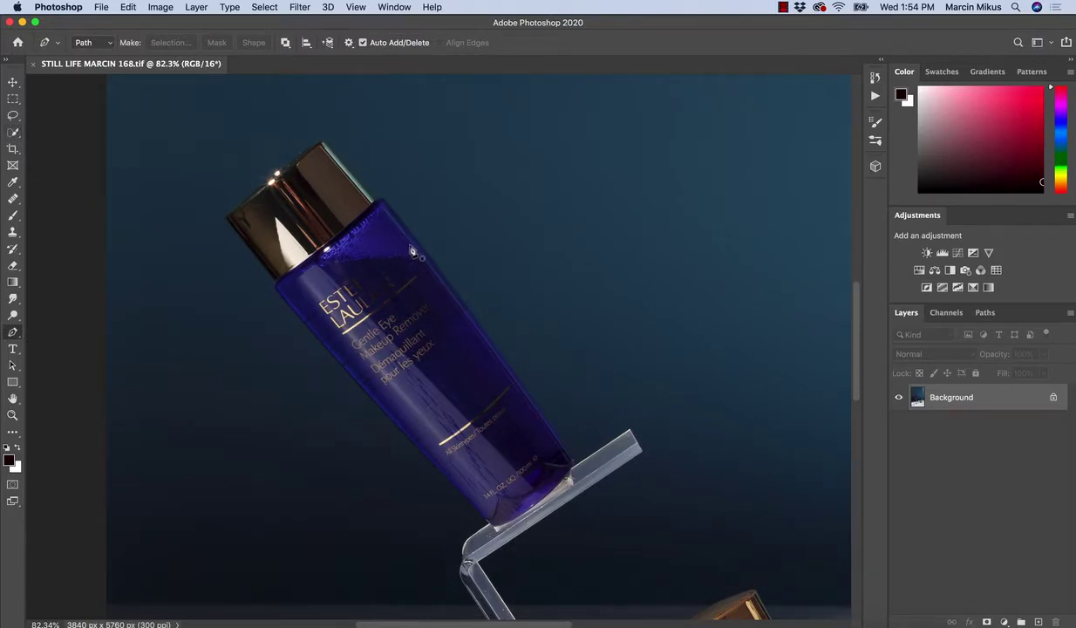
{"action": "key", "text": "z"}
{"action": "mouse_move", "coordinate": [435, 283]}
{"action": "left_mouse_down"}
{"action": "mouse_move", "coordinate": [513, 317]}
{"action": "mouse_move", "coordinate": [492, 332]}
{"action": "left_mouse_up"}
{"action": "key", "text": "p"}
Frame the cap and place path points at its top-left and lower-left corners
{"action": "key", "text": "z"}
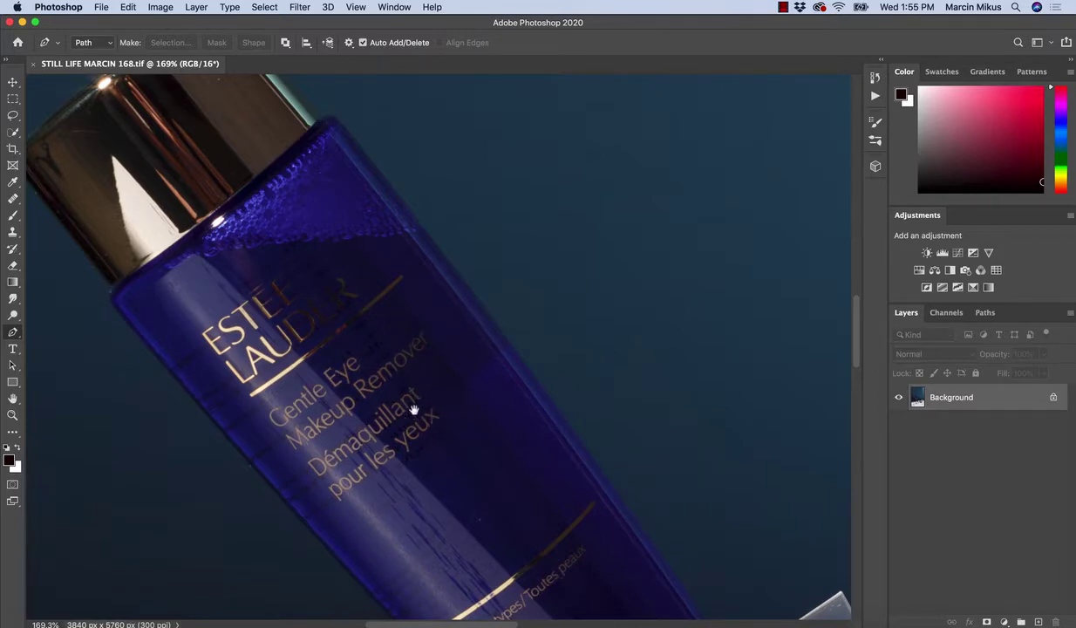
{"action": "left_click_drag", "start_coordinate": [349, 378], "coordinate": [514, 374]}
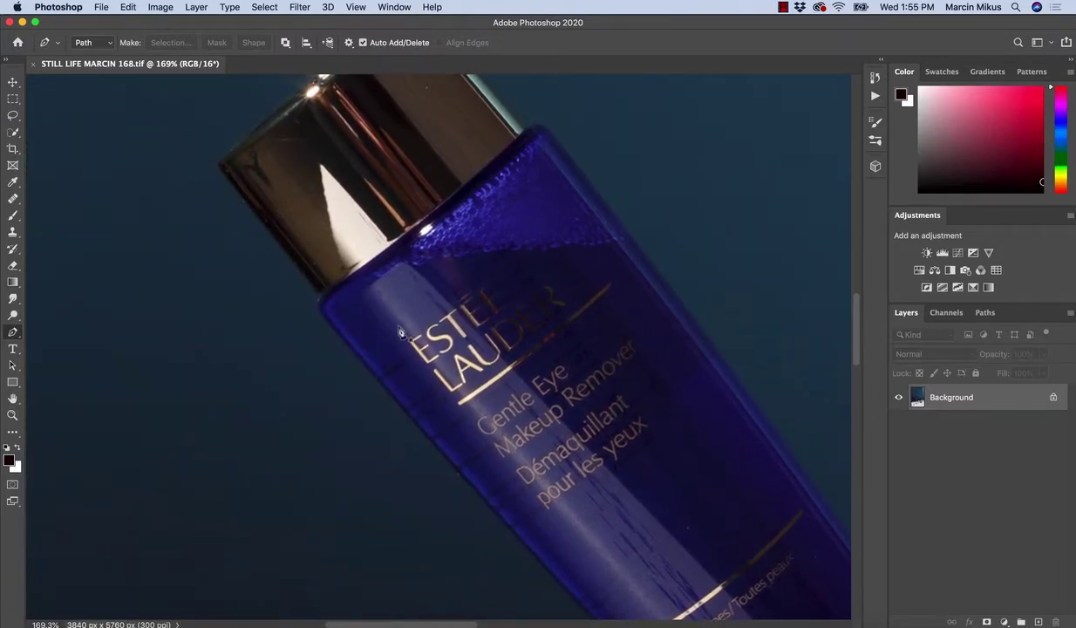
{"action": "left_click_drag", "start_coordinate": [377, 299], "coordinate": [414, 317]}
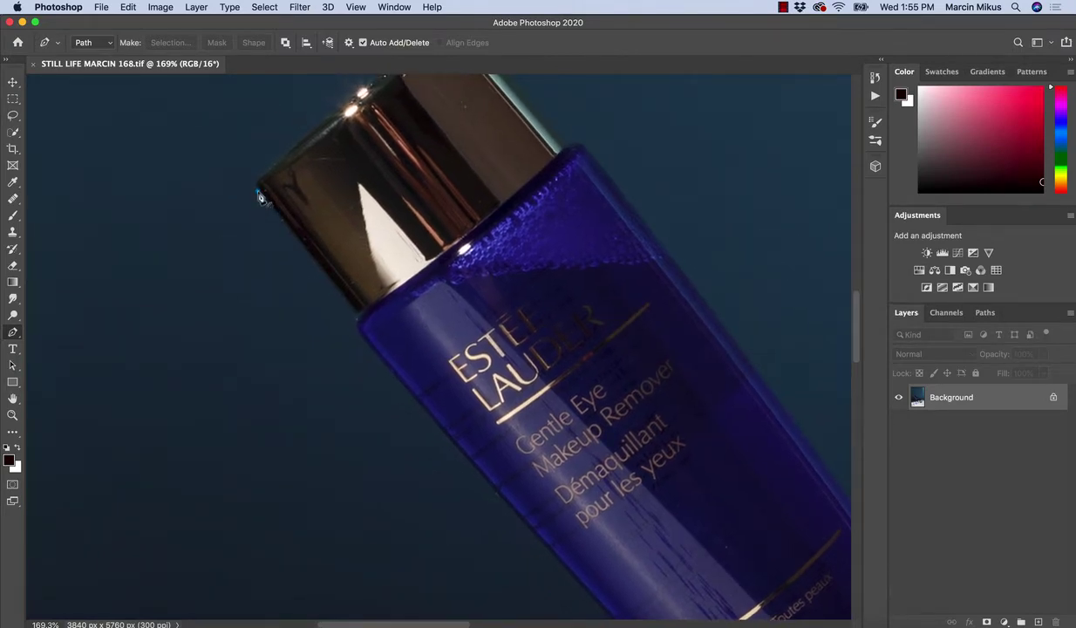
{"action": "left_click", "coordinate": [258, 191]}
{"action": "left_click", "coordinate": [354, 314]}
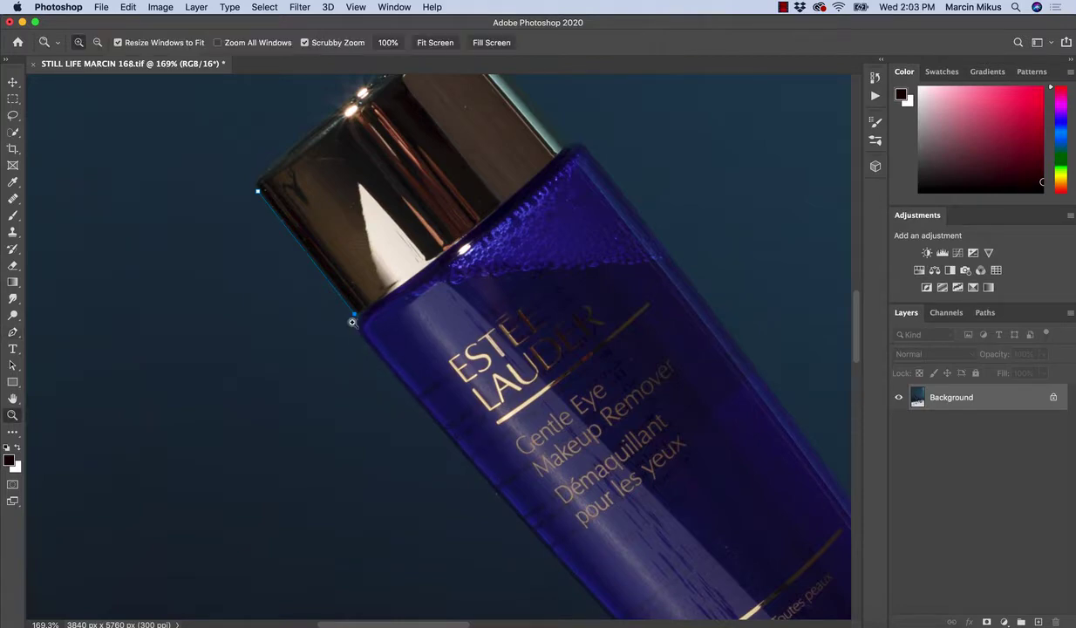
Extend the path down the bottle's left edge and fine-tune that point's curve
{"action": "left_click_drag", "start_coordinate": [352, 319], "coordinate": [361, 331]}
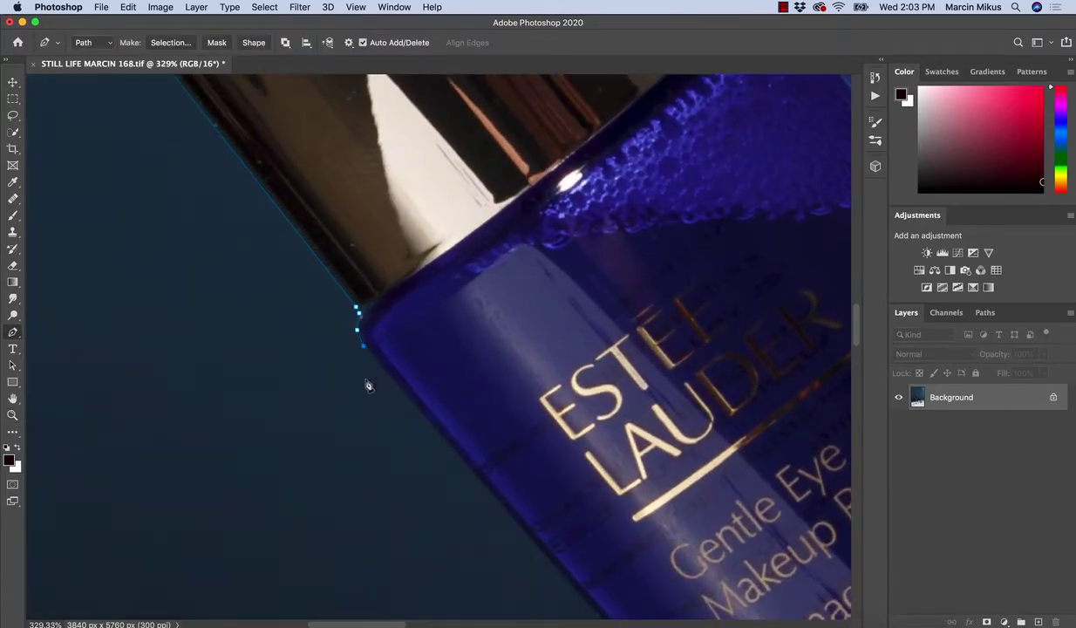
{"action": "scroll", "coordinate": [366, 379], "scroll_direction": "down", "scroll_amount": 3}
{"action": "left_click_drag", "start_coordinate": [418, 448], "coordinate": [418, 454]}
{"action": "scroll", "coordinate": [418, 454], "scroll_direction": "down", "scroll_amount": 5}
{"action": "scroll", "coordinate": [462, 506], "scroll_direction": "down", "scroll_amount": 5}
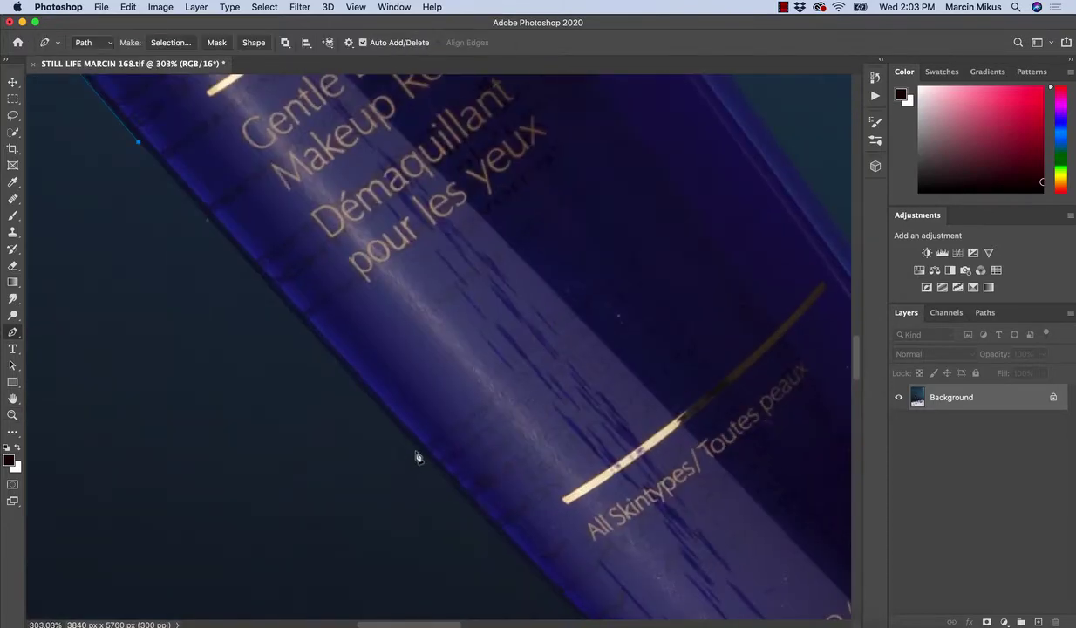
{"action": "scroll", "coordinate": [435, 485], "scroll_direction": "down", "scroll_amount": 4}
{"action": "left_click", "coordinate": [440, 433]}
{"action": "scroll", "coordinate": [447, 441], "scroll_direction": "up", "scroll_amount": 5}
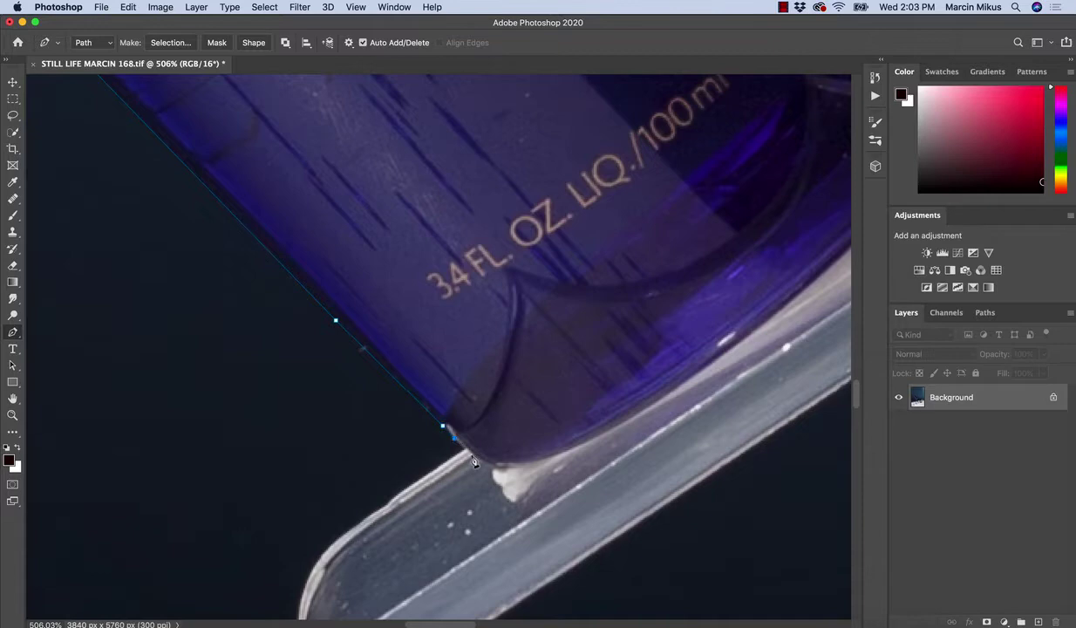
{"action": "left_click_drag", "start_coordinate": [443, 426], "coordinate": [446, 423]}
{"action": "scroll", "coordinate": [588, 442], "scroll_direction": "right", "scroll_amount": 5}
{"action": "scroll", "coordinate": [587, 442], "scroll_direction": "up", "scroll_amount": 2}
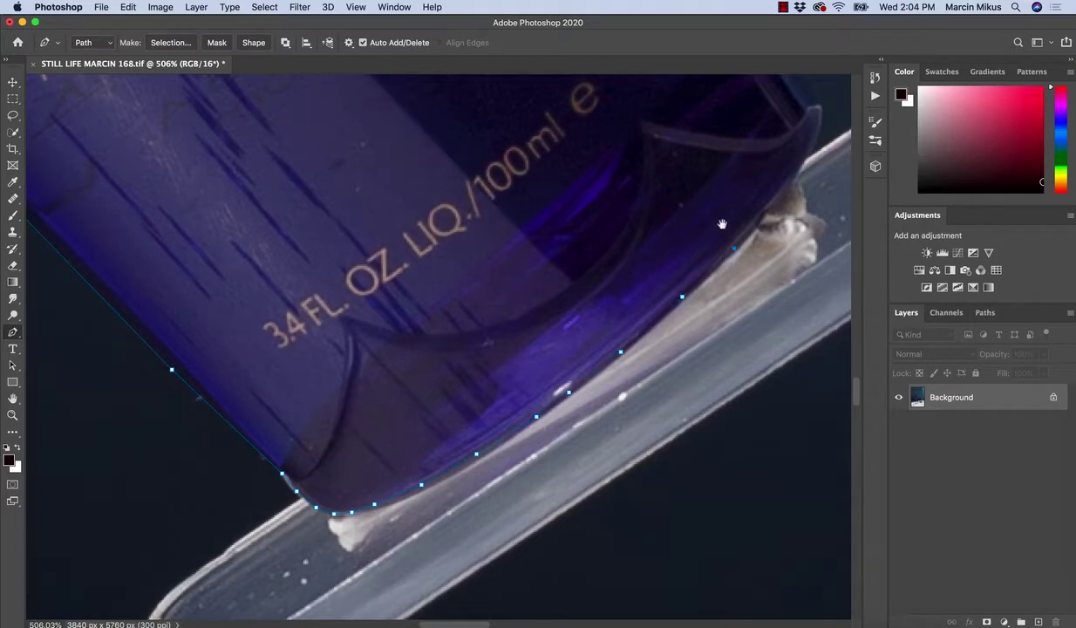
Carry the path around the curved base to a point on the bottle's right edge
{"action": "left_click_drag", "start_coordinate": [722, 224], "coordinate": [629, 346]}
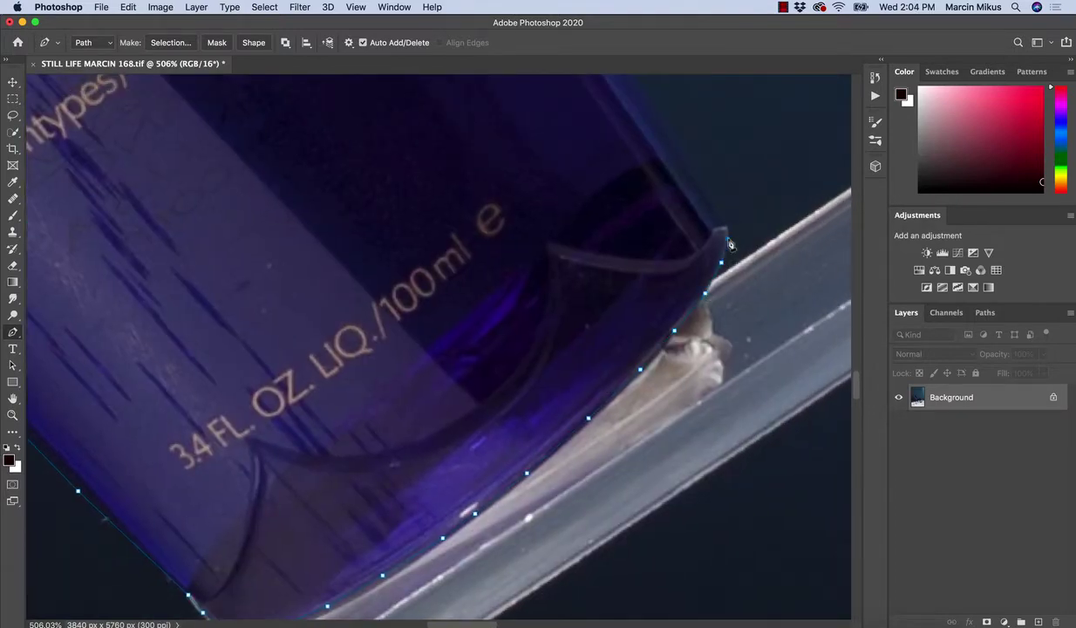
{"action": "left_click_drag", "start_coordinate": [706, 229], "coordinate": [620, 375]}
{"action": "scroll", "coordinate": [584, 333], "scroll_direction": "up", "scroll_amount": 3}
{"action": "scroll", "coordinate": [584, 332], "scroll_direction": "left", "scroll_amount": 2}
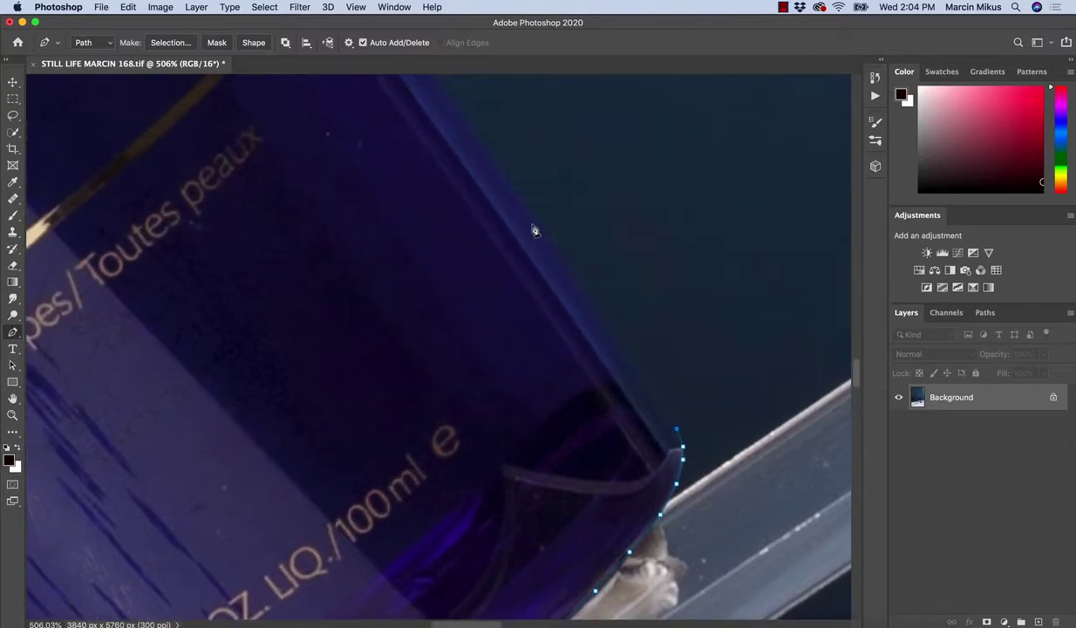
{"action": "scroll", "coordinate": [489, 195], "scroll_direction": "up", "scroll_amount": 10}
{"action": "scroll", "coordinate": [490, 195], "scroll_direction": "left", "scroll_amount": 7}
{"action": "scroll", "coordinate": [526, 241], "scroll_direction": "up", "scroll_amount": 10}
{"action": "scroll", "coordinate": [525, 241], "scroll_direction": "left", "scroll_amount": 6}
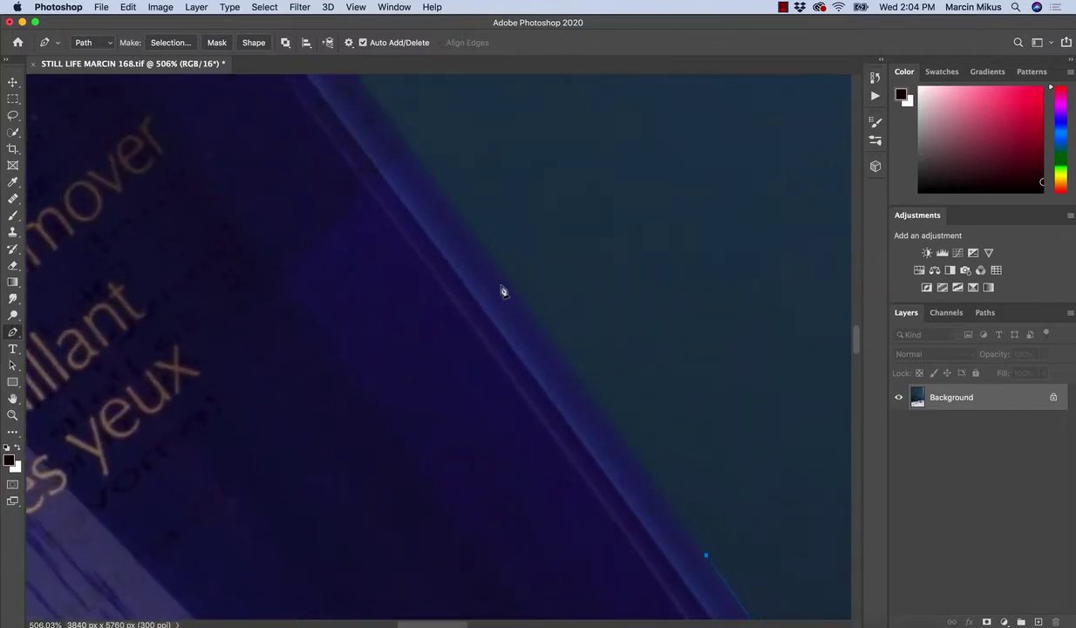
{"action": "left_click", "coordinate": [486, 253]}
Add path points around the bottle's shoulder corner
{"action": "scroll", "coordinate": [422, 226], "scroll_direction": "up", "scroll_amount": 5}
{"action": "scroll", "coordinate": [422, 244], "scroll_direction": "up", "scroll_amount": 10}
{"action": "scroll", "coordinate": [422, 244], "scroll_direction": "left", "scroll_amount": 7}
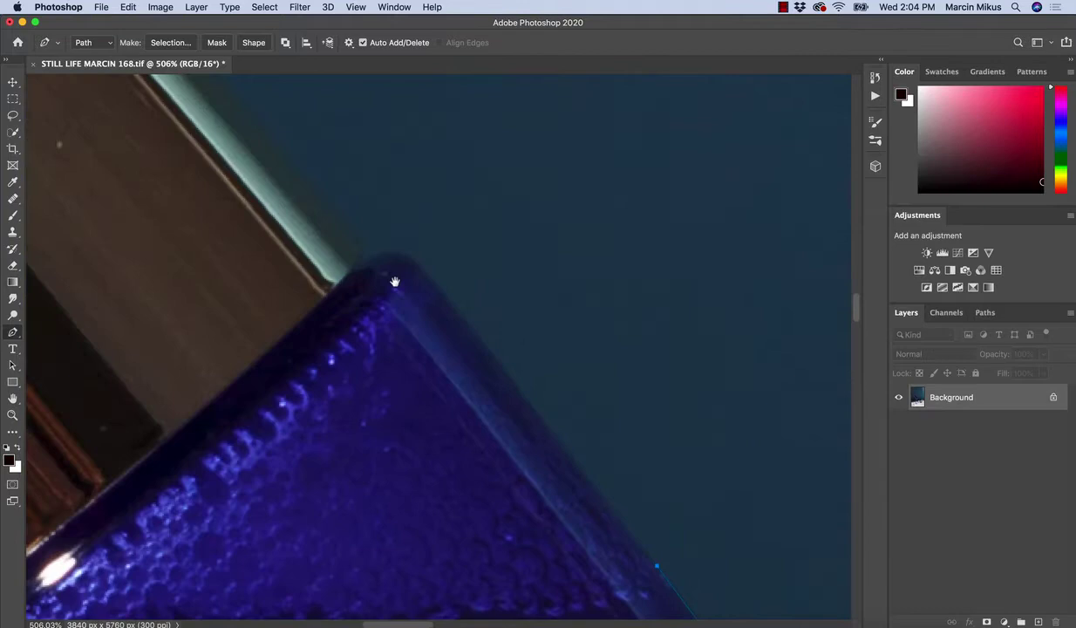
{"action": "left_click", "coordinate": [427, 272]}
{"action": "left_click", "coordinate": [389, 251]}
{"action": "left_click", "coordinate": [374, 255]}
Trace up the cap's right edge and over its top corners back toward the start
{"action": "scroll", "coordinate": [335, 235], "scroll_direction": "up", "scroll_amount": 5}
{"action": "left_click", "coordinate": [292, 217]}
{"action": "scroll", "coordinate": [327, 347], "scroll_direction": "up", "scroll_amount": 5}
{"action": "scroll", "coordinate": [326, 347], "scroll_direction": "up", "scroll_amount": 3}
{"action": "left_click", "coordinate": [300, 284]}
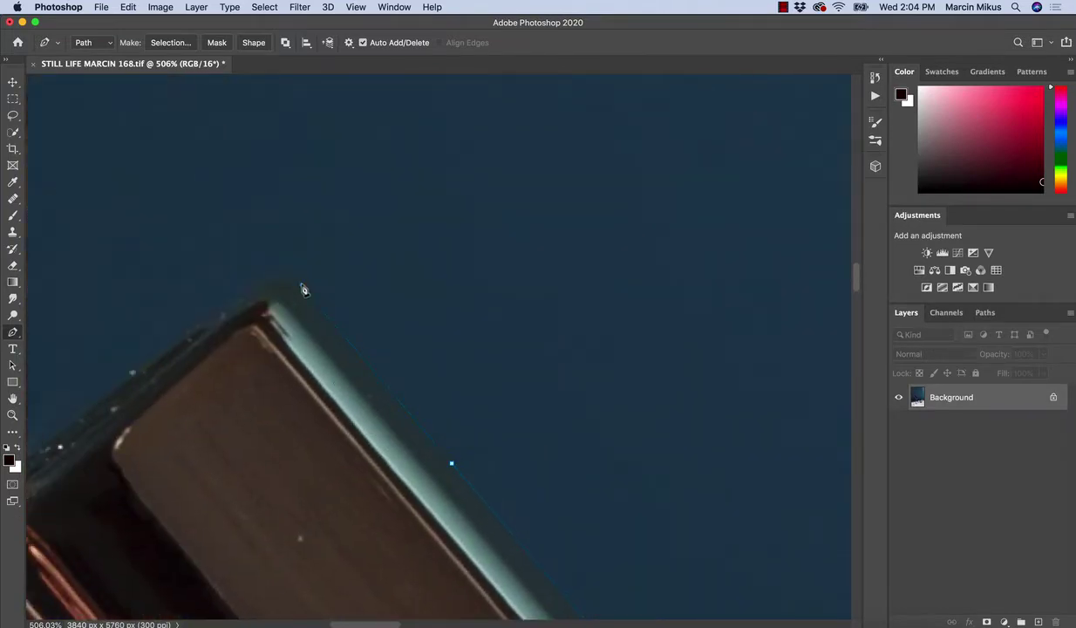
{"action": "left_click", "coordinate": [268, 276]}
{"action": "scroll", "coordinate": [315, 286], "scroll_direction": "left", "scroll_amount": 6}
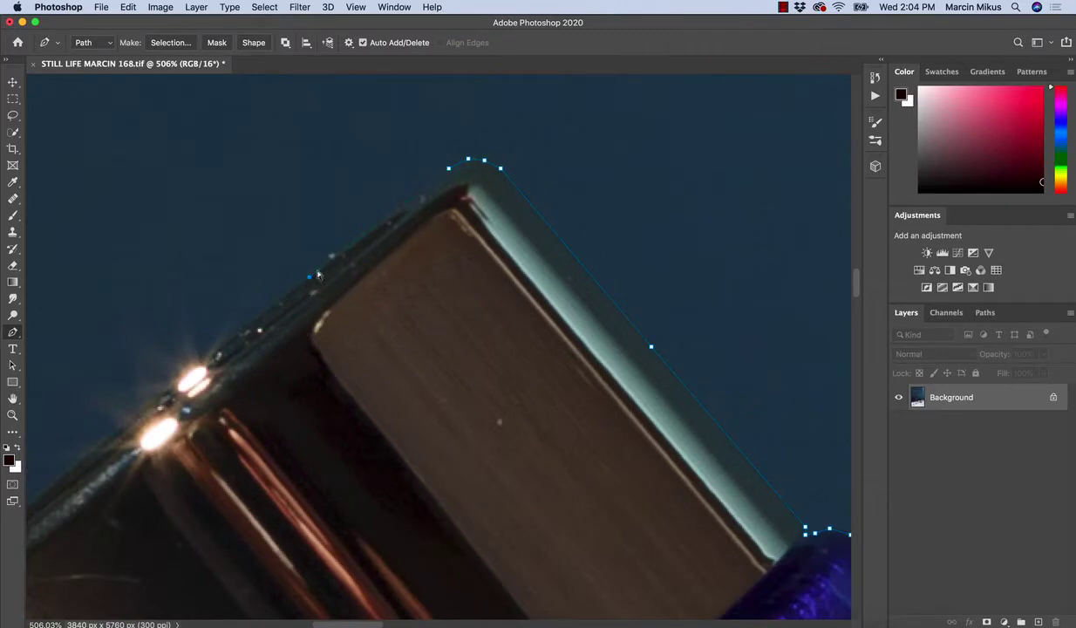
{"action": "left_click", "coordinate": [258, 193]}
{"action": "scroll", "coordinate": [258, 194], "scroll_direction": "up", "scroll_amount": 4}
{"action": "scroll", "coordinate": [258, 194], "scroll_direction": "left", "scroll_amount": 5}
{"action": "scroll", "coordinate": [201, 387], "scroll_direction": "down", "scroll_amount": 6}
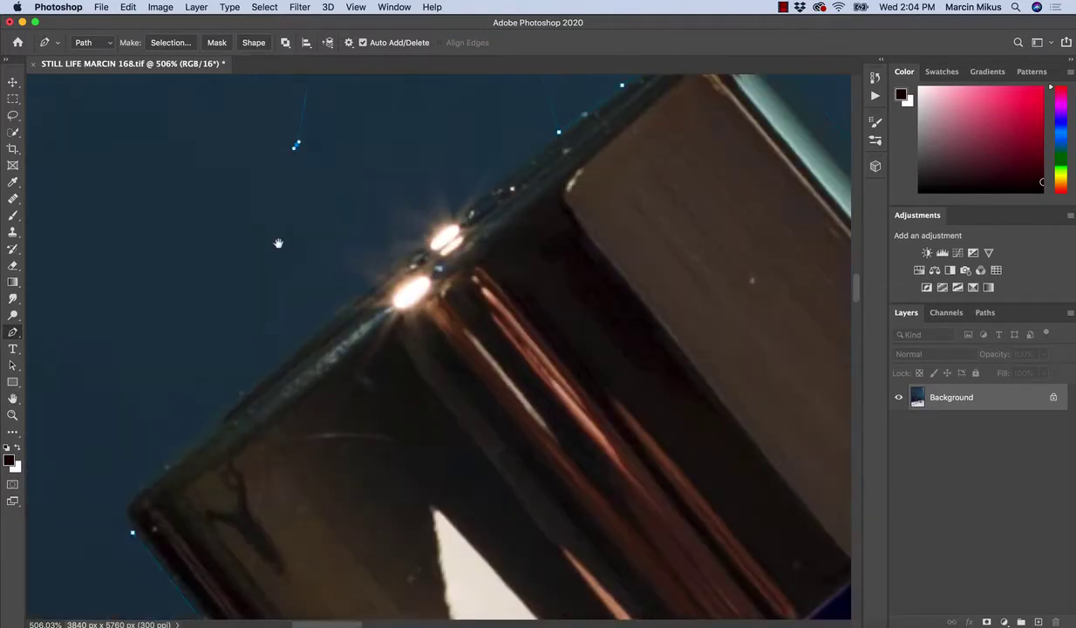
{"action": "scroll", "coordinate": [261, 340], "scroll_direction": "down", "scroll_amount": 2}
Zoom out and turn the closed bottle path into a selection
{"action": "key", "text": "z"}
{"action": "scroll", "coordinate": [243, 468], "scroll_direction": "down", "scroll_amount": 5}
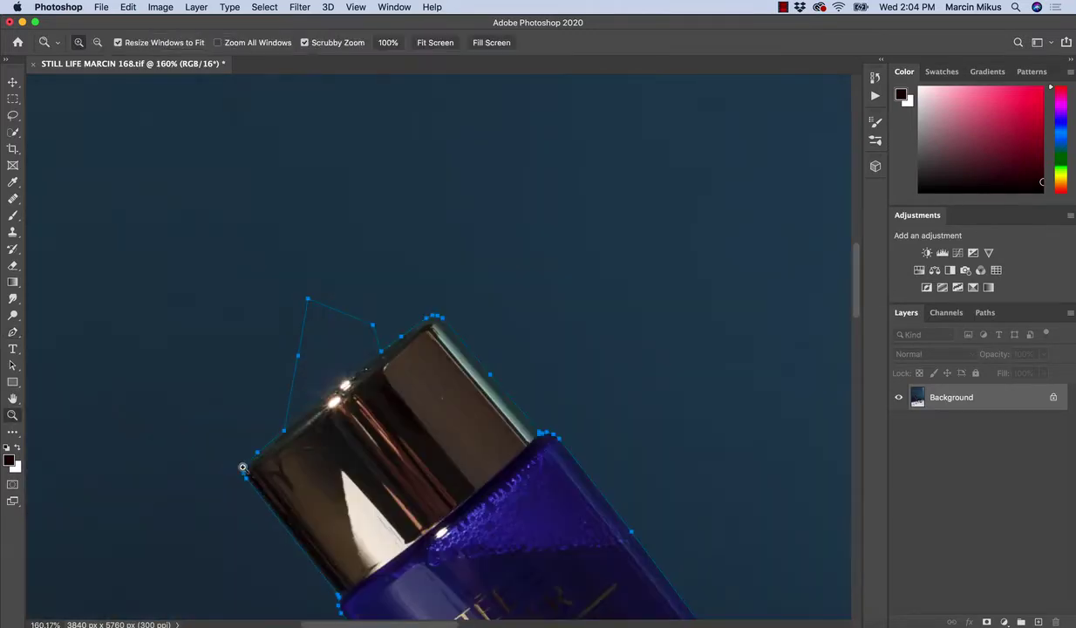
{"action": "key", "text": "p"}
{"action": "scroll", "coordinate": [262, 418], "scroll_direction": "down", "scroll_amount": 5}
{"action": "right_click", "coordinate": [283, 357]}
{"action": "left_click", "coordinate": [331, 414]}
{"action": "key", "text": "Return"}
Copy the selected bottle onto a new layer with Ctrl+J
{"action": "scroll", "coordinate": [523, 366], "scroll_direction": "down", "scroll_amount": 6}
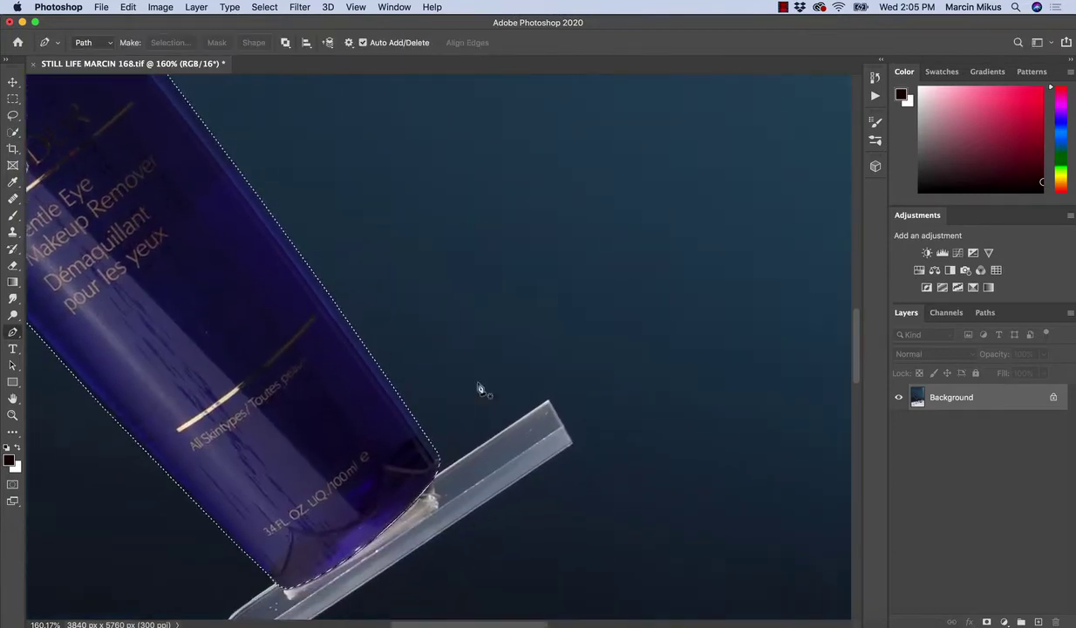
{"action": "right_click", "coordinate": [399, 397]}
{"action": "left_click", "coordinate": [13, 115]}
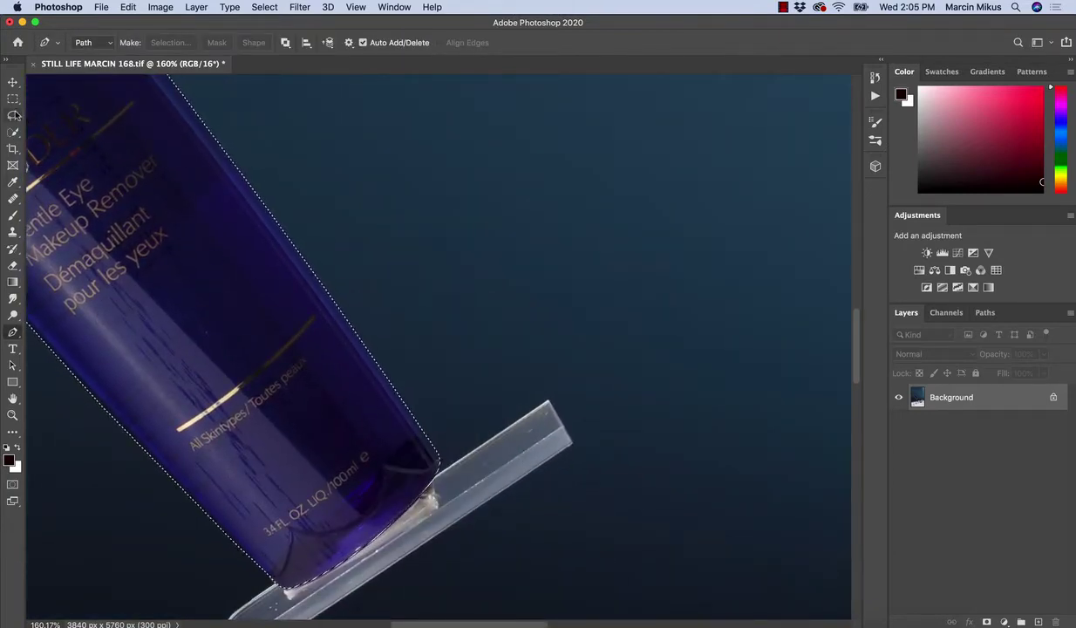
{"action": "left_click", "coordinate": [14, 115]}
{"action": "right_click", "coordinate": [321, 224]}
{"action": "key", "text": "Escape"}
{"action": "key", "text": "ctrl+j"}
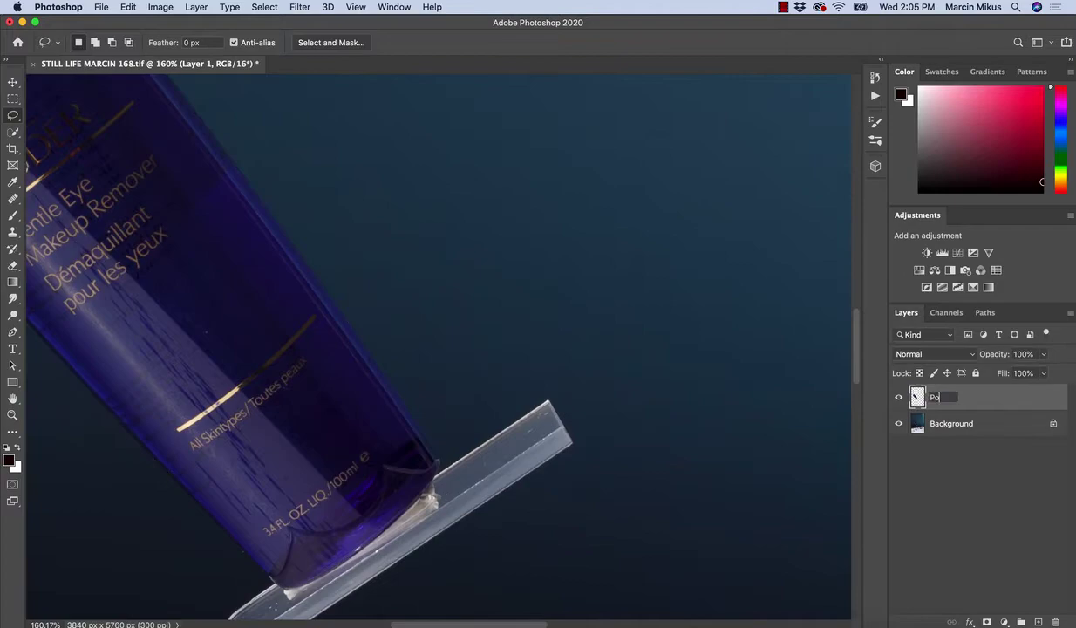
{"action": "mouse_move", "coordinate": [623, 487]}
{"action": "left_mouse_down"}
{"action": "mouse_move", "coordinate": [262, 218]}
{"action": "mouse_move", "coordinate": [331, 218]}
{"action": "left_mouse_up"}
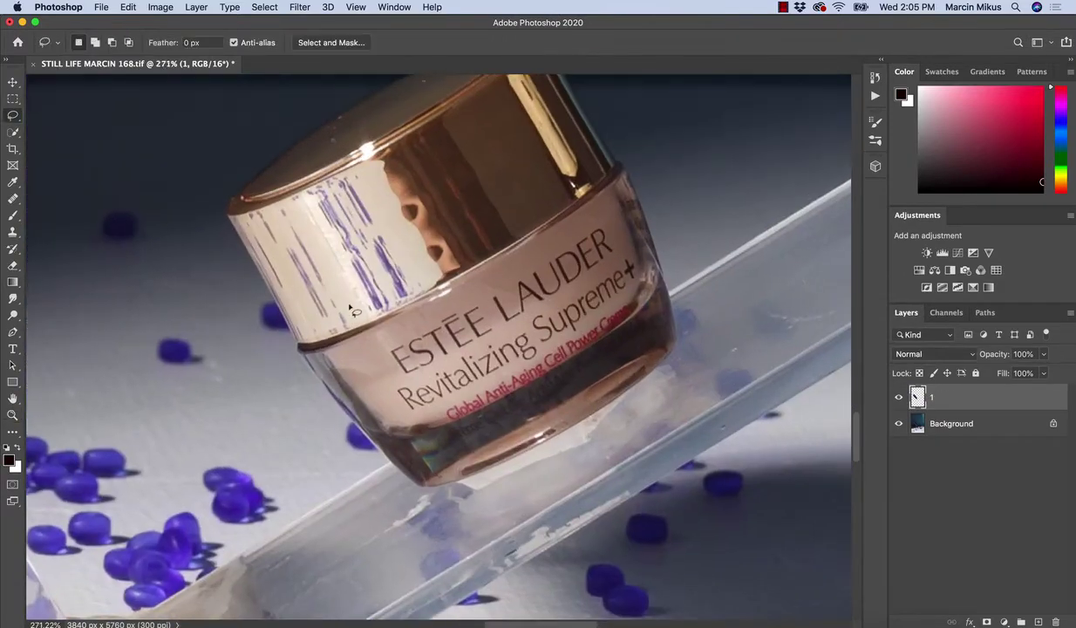
Zoom in on the jar and start the Pen outline down its upper left side
{"action": "key", "text": "alt+bracketleft"}
{"action": "left_click_drag", "start_coordinate": [53, 203], "coordinate": [81, 203]}
{"action": "key", "text": "p"}
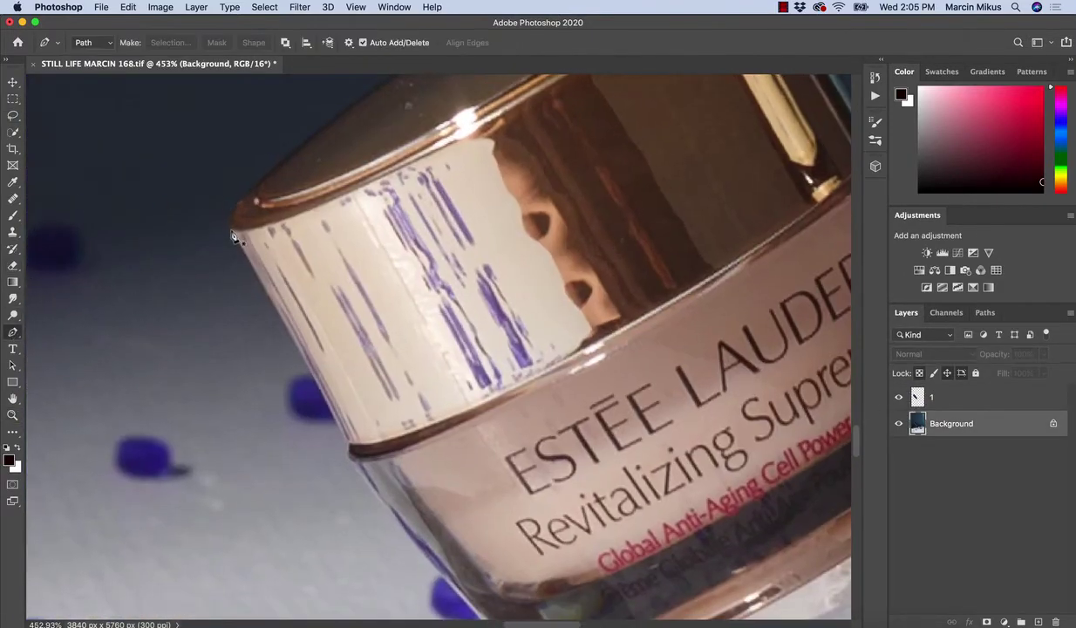
{"action": "left_click", "coordinate": [231, 231]}
{"action": "scroll", "coordinate": [246, 494], "scroll_direction": "down", "scroll_amount": 3}
{"action": "scroll", "coordinate": [305, 358], "scroll_direction": "up", "scroll_amount": 3}
{"action": "left_click", "coordinate": [301, 351]}
{"action": "scroll", "coordinate": [300, 351], "scroll_direction": "down", "scroll_amount": 2}
{"action": "left_click", "coordinate": [262, 330]}
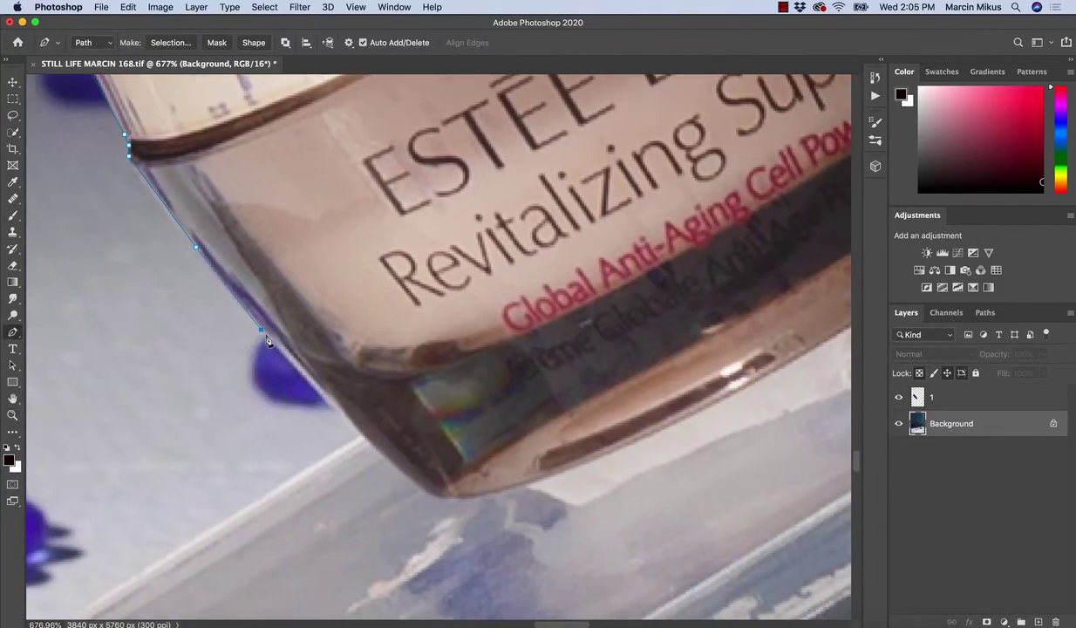
Continue the outline along the jar's lower left edge and bottom to its lower right
{"action": "scroll", "coordinate": [319, 401], "scroll_direction": "down", "scroll_amount": 2}
{"action": "scroll", "coordinate": [318, 401], "scroll_direction": "right", "scroll_amount": 3}
{"action": "left_click", "coordinate": [316, 406]}
{"action": "left_click", "coordinate": [364, 448]}
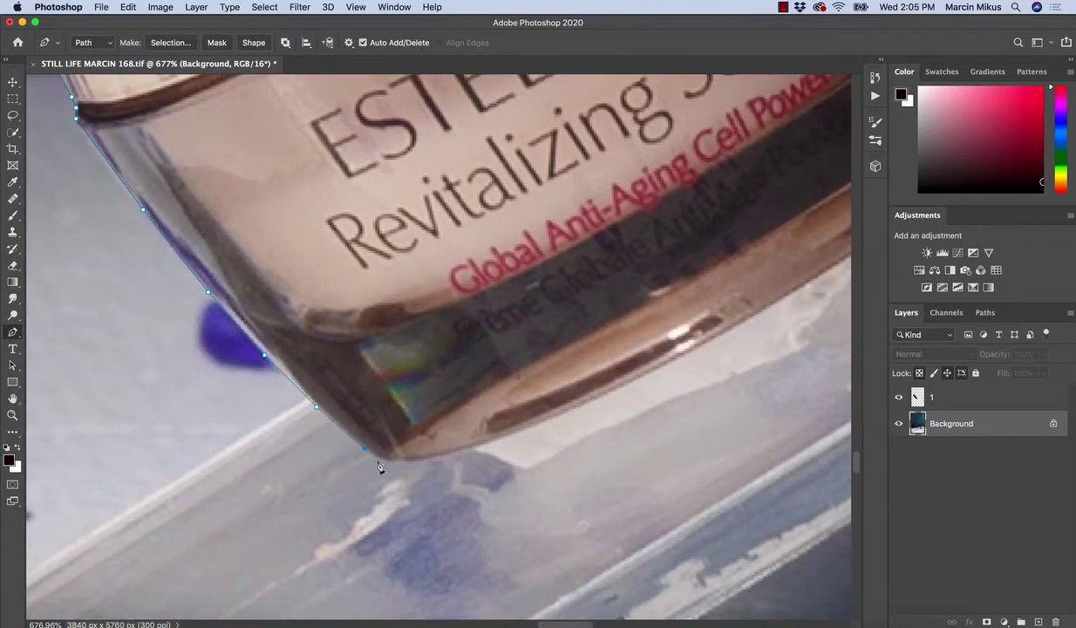
{"action": "left_click", "coordinate": [423, 459]}
{"action": "scroll", "coordinate": [436, 449], "scroll_direction": "right", "scroll_amount": 2}
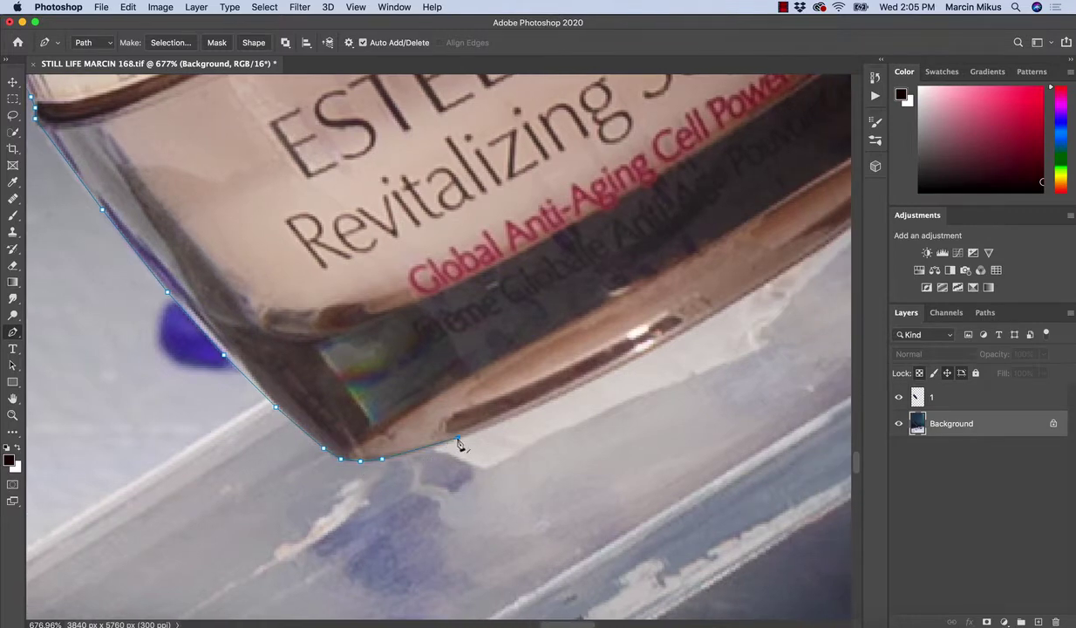
{"action": "left_click", "coordinate": [563, 391]}
{"action": "scroll", "coordinate": [523, 398], "scroll_direction": "right", "scroll_amount": 5}
{"action": "scroll", "coordinate": [523, 398], "scroll_direction": "up", "scroll_amount": 1}
{"action": "left_click", "coordinate": [430, 400]}
{"action": "left_click", "coordinate": [523, 347]}
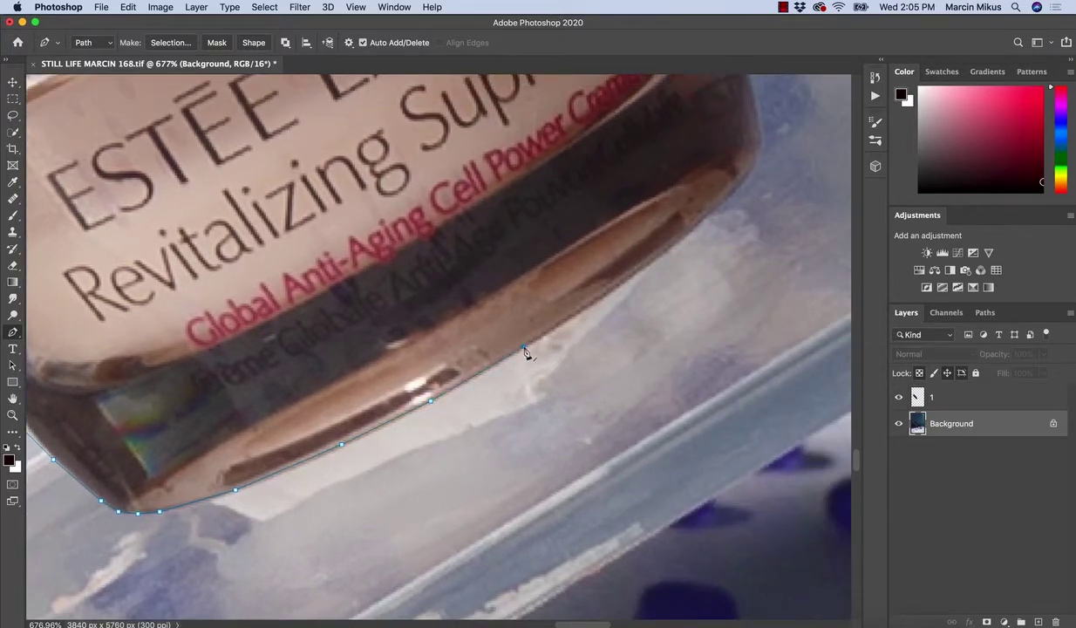
{"action": "left_click", "coordinate": [612, 290]}
Trace the outline up the jar's right side
{"action": "scroll", "coordinate": [610, 296], "scroll_direction": "right", "scroll_amount": 3}
{"action": "scroll", "coordinate": [610, 296], "scroll_direction": "up", "scroll_amount": 2}
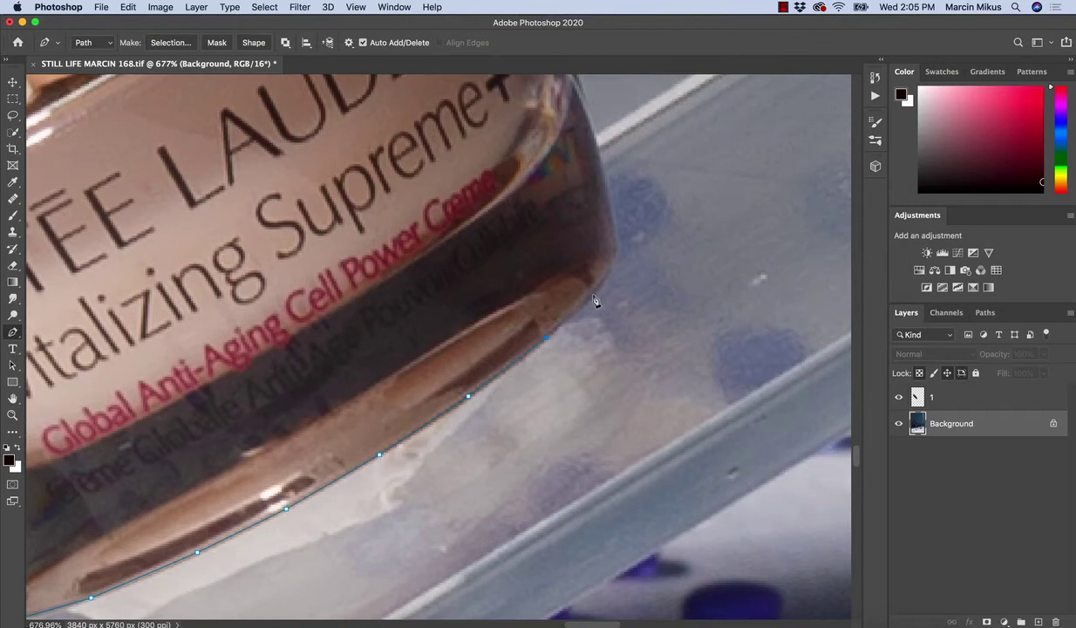
{"action": "scroll", "coordinate": [578, 170], "scroll_direction": "up", "scroll_amount": 2}
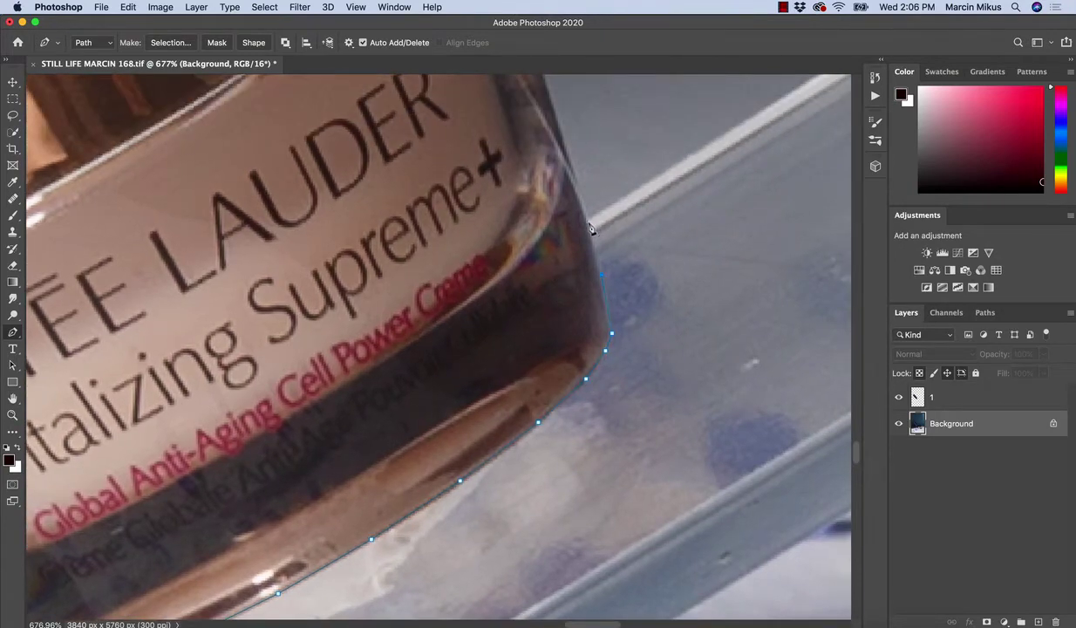
{"action": "scroll", "coordinate": [576, 178], "scroll_direction": "up", "scroll_amount": 7}
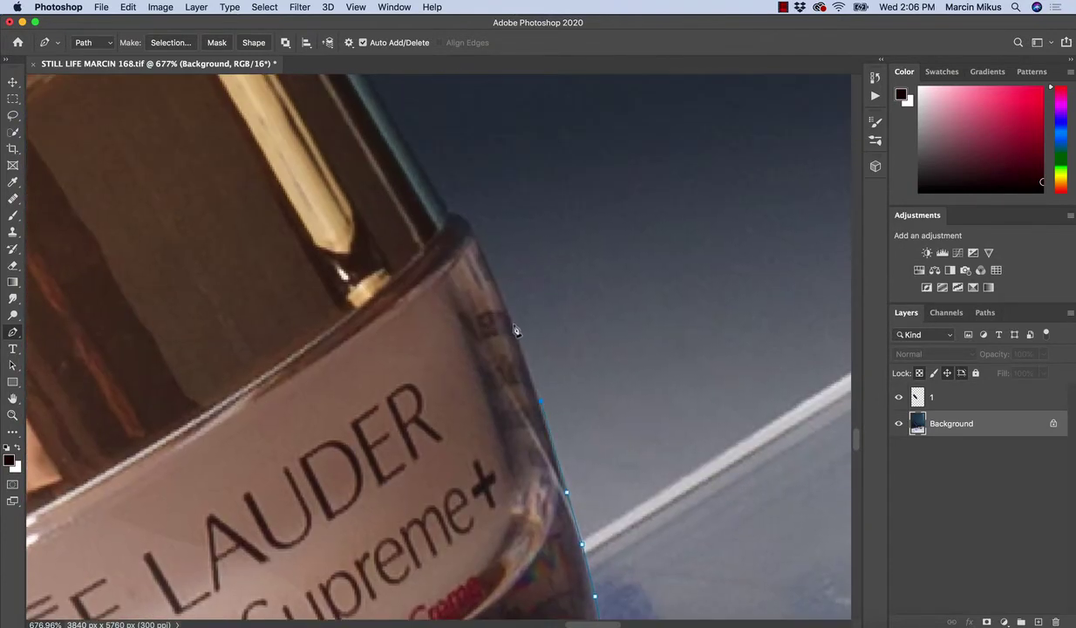
{"action": "left_click", "coordinate": [485, 258]}
{"action": "left_click", "coordinate": [469, 225]}
{"action": "left_click", "coordinate": [448, 210]}
{"action": "scroll", "coordinate": [418, 188], "scroll_direction": "up", "scroll_amount": 4}
{"action": "left_click", "coordinate": [413, 254]}
{"action": "scroll", "coordinate": [380, 238], "scroll_direction": "up", "scroll_amount": 3}
Mark the lid's top right corner and trace along its top edge
{"action": "left_click", "coordinate": [338, 212]}
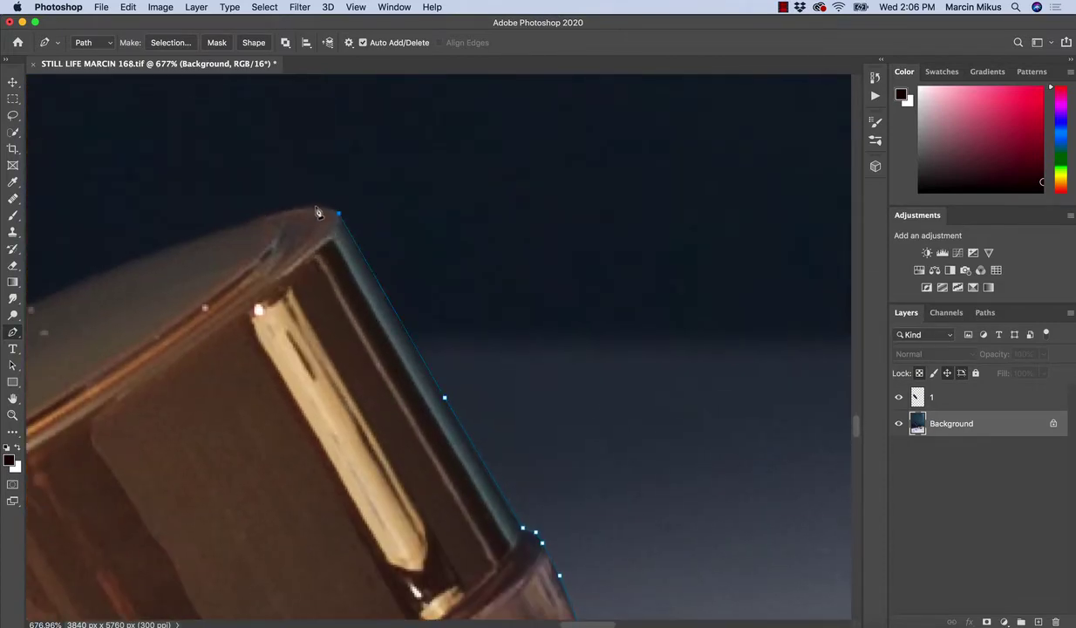
{"action": "left_click", "coordinate": [307, 206]}
{"action": "left_click", "coordinate": [286, 208]}
{"action": "scroll", "coordinate": [211, 253], "scroll_direction": "left", "scroll_amount": 3}
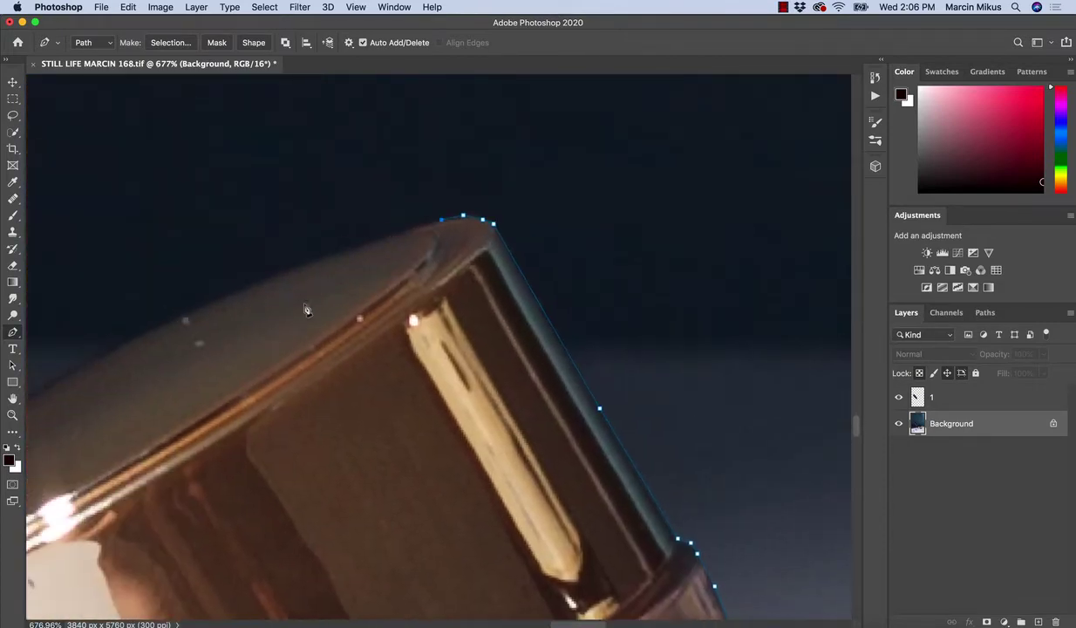
{"action": "left_click", "coordinate": [289, 261]}
{"action": "scroll", "coordinate": [258, 292], "scroll_direction": "left", "scroll_amount": 5}
Finish across the lid top and close the outline down the jar's left rim
{"action": "left_click", "coordinate": [384, 200]}
{"action": "left_click", "coordinate": [331, 226]}
{"action": "left_click", "coordinate": [199, 304]}
{"action": "scroll", "coordinate": [253, 279], "scroll_direction": "left", "scroll_amount": 3}
{"action": "scroll", "coordinate": [252, 279], "scroll_direction": "down", "scroll_amount": 2}
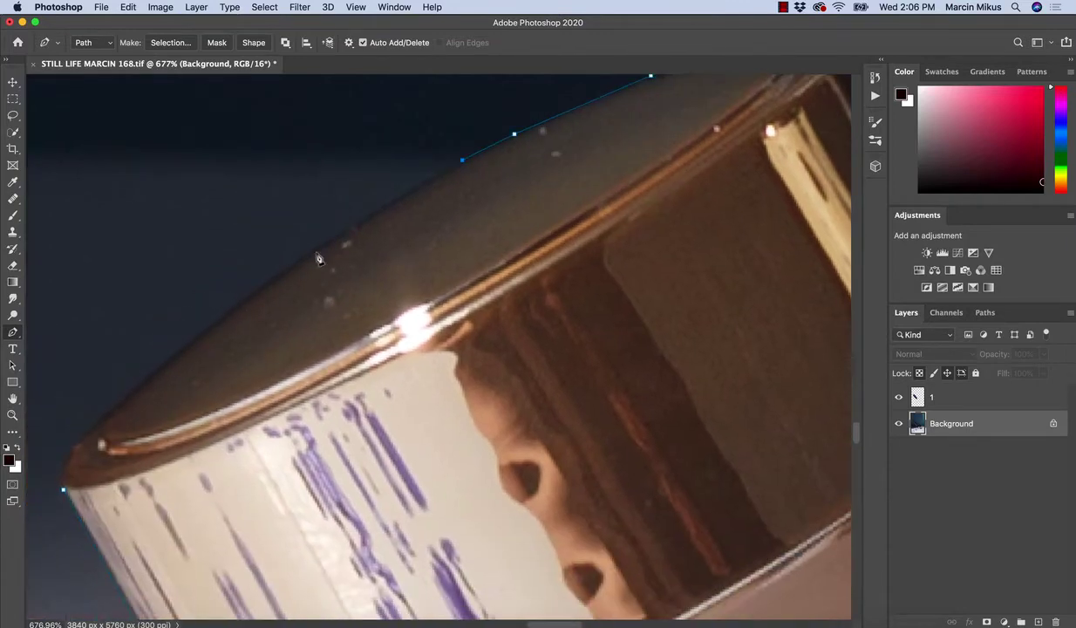
{"action": "left_click", "coordinate": [269, 276]}
{"action": "left_click", "coordinate": [169, 355]}
{"action": "left_click", "coordinate": [120, 397]}
Convert the closed jar outline into a selection via Make Selection
{"action": "scroll", "coordinate": [101, 476], "scroll_direction": "down", "scroll_amount": 5}
{"action": "scroll", "coordinate": [175, 392], "scroll_direction": "down", "scroll_amount": 3}
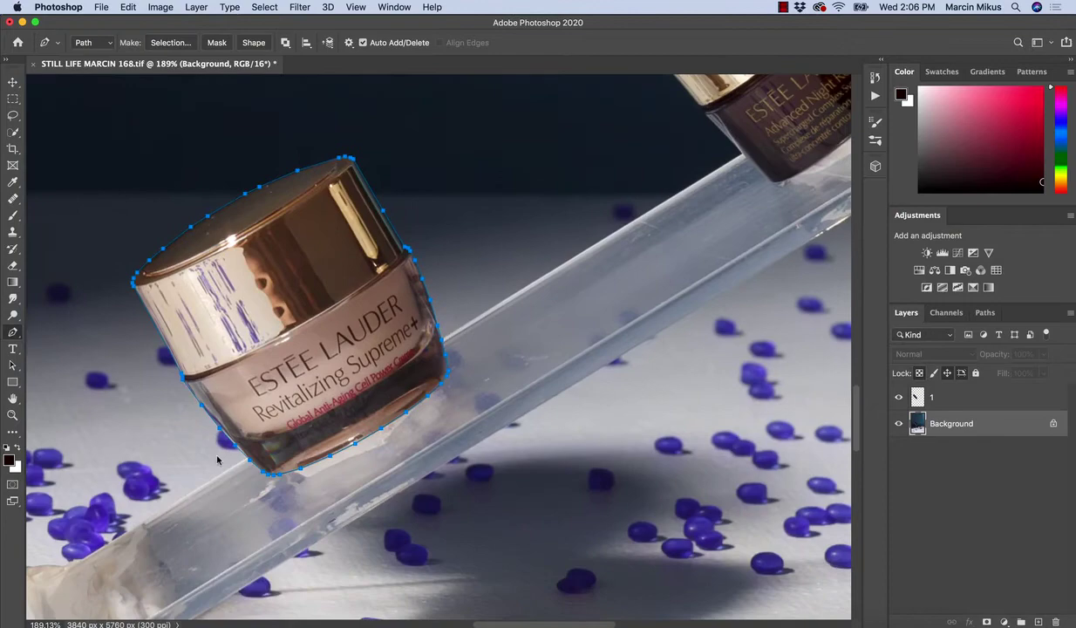
{"action": "right_click", "coordinate": [219, 452]}
{"action": "left_click", "coordinate": [274, 508]}
{"action": "left_click", "coordinate": [576, 244]}
{"action": "key", "text": "l"}
Copy the selected jar onto a new layer named 2
{"action": "right_click", "coordinate": [126, 171]}
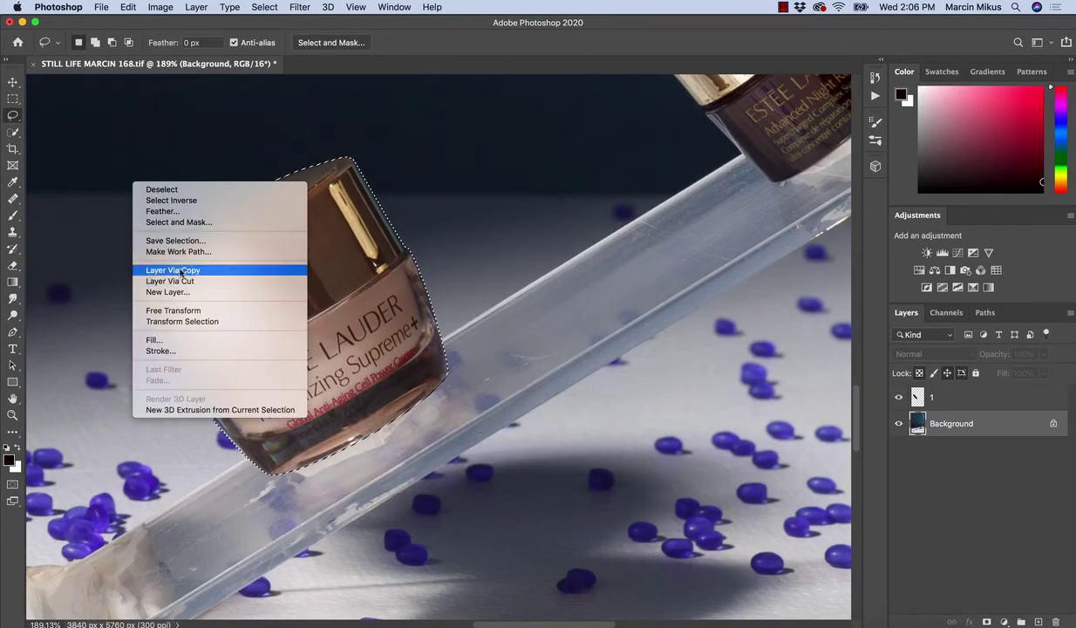
{"action": "left_click", "coordinate": [174, 261]}
{"action": "double_click", "coordinate": [942, 424]}
{"action": "type", "text": "2"}
{"action": "key", "text": "Return"}
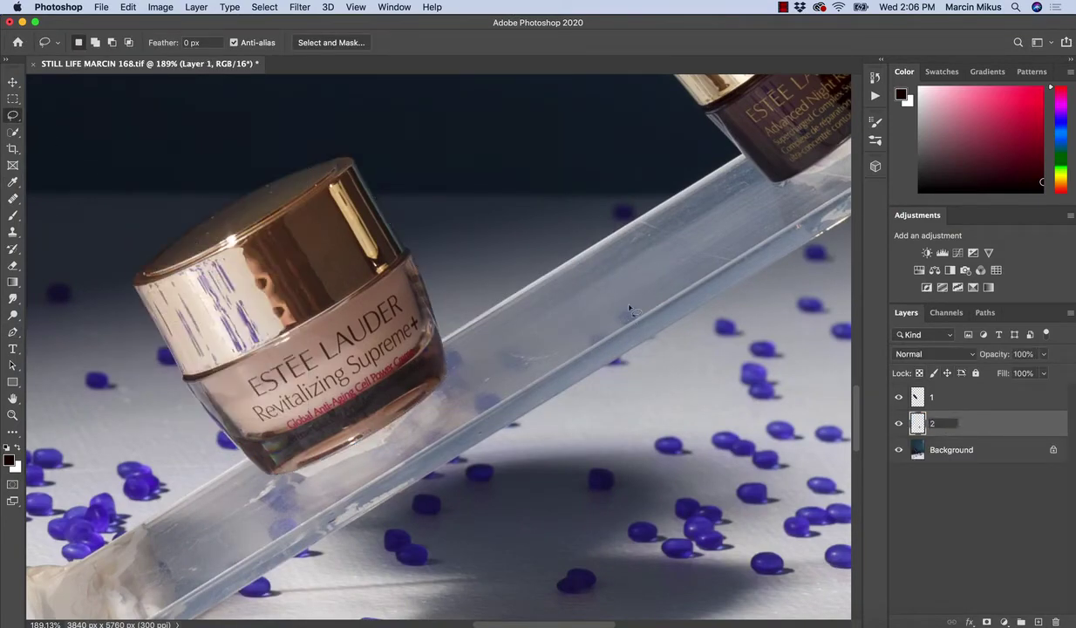
{"action": "scroll", "coordinate": [433, 287], "scroll_direction": "up", "scroll_amount": 5}
{"action": "scroll", "coordinate": [434, 288], "scroll_direction": "right", "scroll_amount": 5}
{"action": "key", "text": "z"}
{"action": "scroll", "coordinate": [433, 287], "scroll_direction": "up", "scroll_amount": 5}
Start a Pen path at the jar's cap, anchoring down the neck and along the lower edge
{"action": "key", "text": "p"}
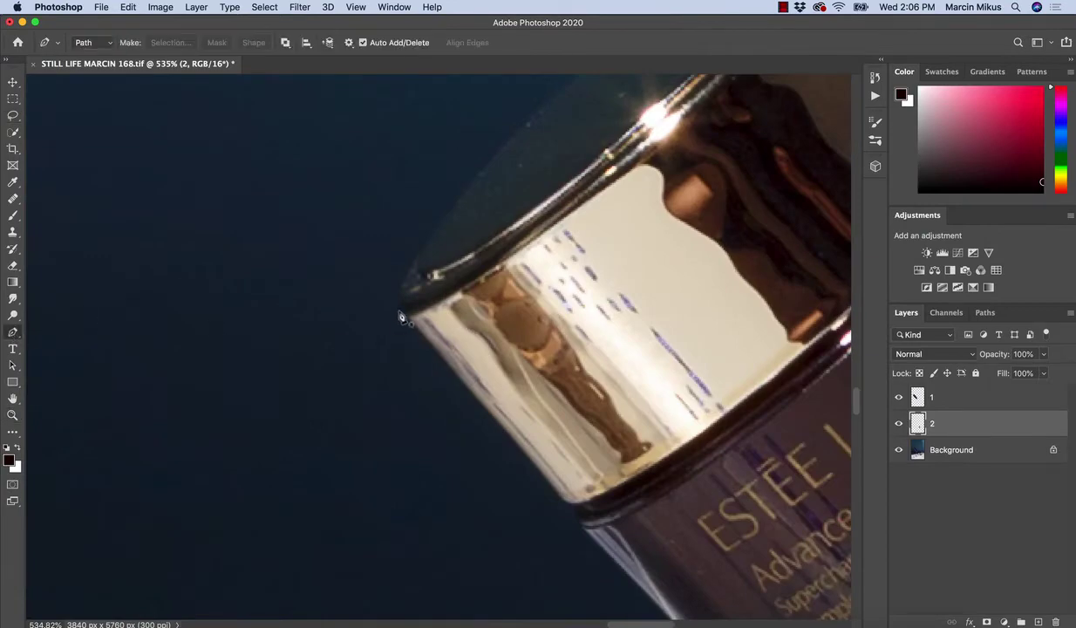
{"action": "left_click", "coordinate": [392, 307]}
{"action": "scroll", "coordinate": [408, 356], "scroll_direction": "down", "scroll_amount": 3}
{"action": "scroll", "coordinate": [408, 355], "scroll_direction": "right", "scroll_amount": 3}
{"action": "left_click", "coordinate": [409, 349]}
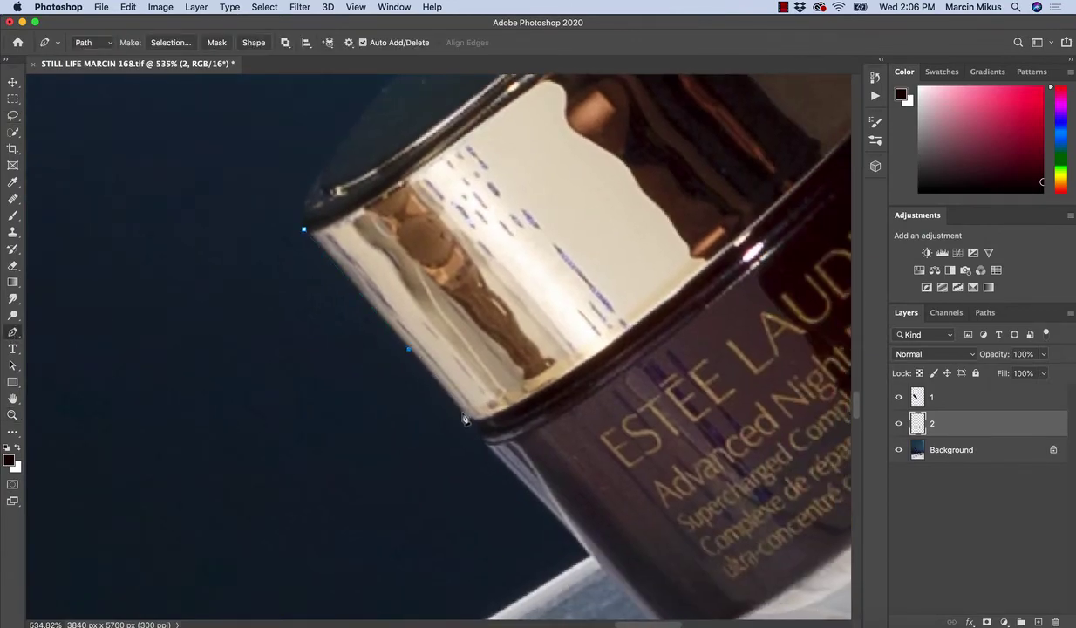
{"action": "scroll", "coordinate": [484, 459], "scroll_direction": "up", "scroll_amount": 3}
{"action": "left_click", "coordinate": [430, 380]}
{"action": "left_click", "coordinate": [436, 397]}
{"action": "left_click", "coordinate": [446, 416]}
{"action": "scroll", "coordinate": [447, 416], "scroll_direction": "down", "scroll_amount": 2}
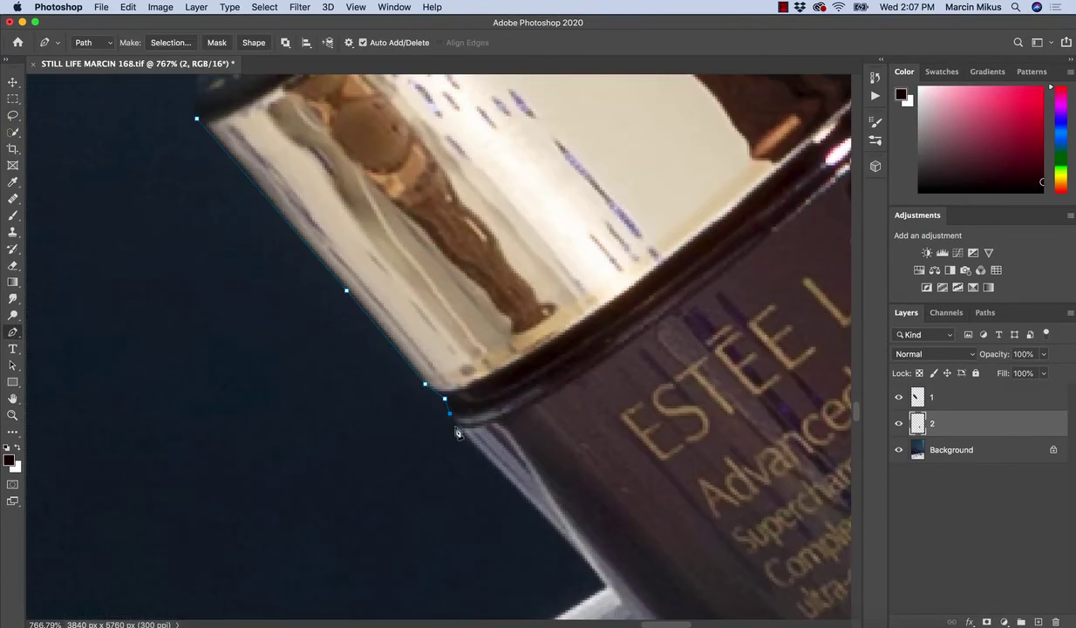
{"action": "scroll", "coordinate": [430, 446], "scroll_direction": "down", "scroll_amount": 3}
{"action": "scroll", "coordinate": [499, 489], "scroll_direction": "down", "scroll_amount": 3}
{"action": "scroll", "coordinate": [499, 489], "scroll_direction": "right", "scroll_amount": 3}
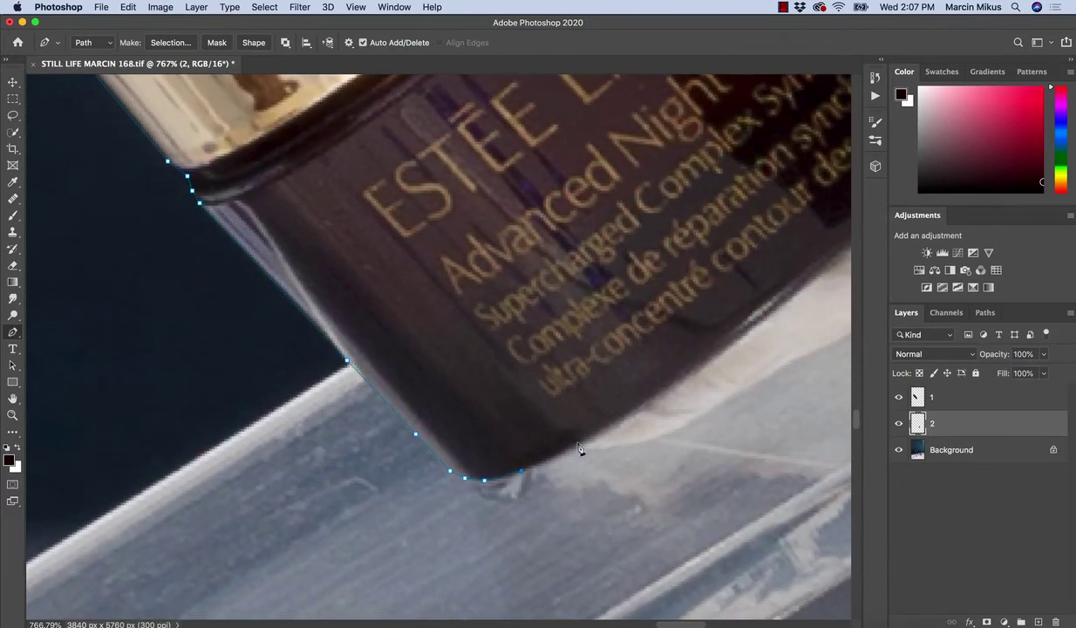
{"action": "left_click", "coordinate": [643, 405]}
{"action": "scroll", "coordinate": [610, 401], "scroll_direction": "right", "scroll_amount": 3}
{"action": "scroll", "coordinate": [610, 402], "scroll_direction": "up", "scroll_amount": 1}
{"action": "left_click", "coordinate": [634, 356]}
{"action": "scroll", "coordinate": [610, 393], "scroll_direction": "right", "scroll_amount": 3}
{"action": "scroll", "coordinate": [610, 393], "scroll_direction": "up", "scroll_amount": 3}
{"action": "scroll", "coordinate": [658, 335], "scroll_direction": "right", "scroll_amount": 3}
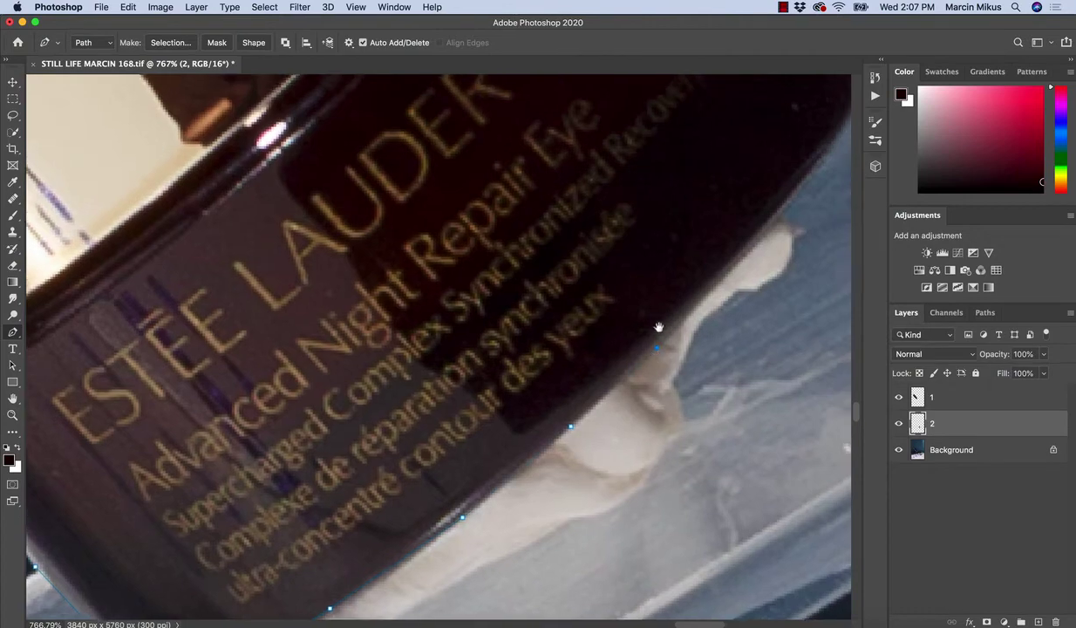
{"action": "scroll", "coordinate": [656, 366], "scroll_direction": "up", "scroll_amount": 3}
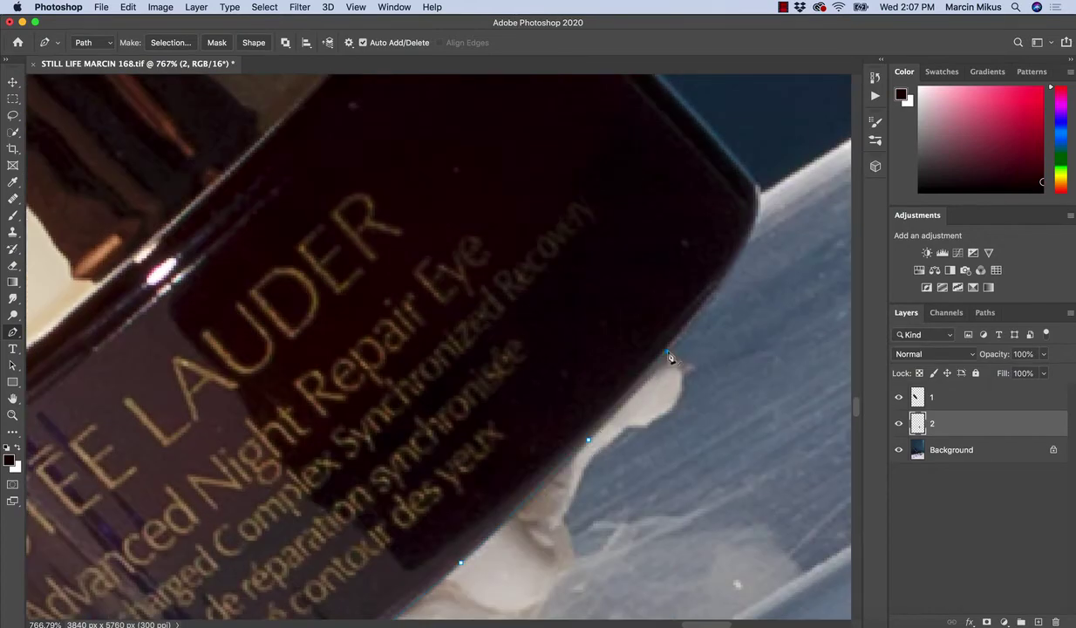
{"action": "scroll", "coordinate": [728, 281], "scroll_direction": "right", "scroll_amount": 3}
{"action": "scroll", "coordinate": [662, 323], "scroll_direction": "up", "scroll_amount": 3}
Continue the path around the jar's right corner, upper-right edge and lid's upper edge
{"action": "left_click", "coordinate": [621, 307]}
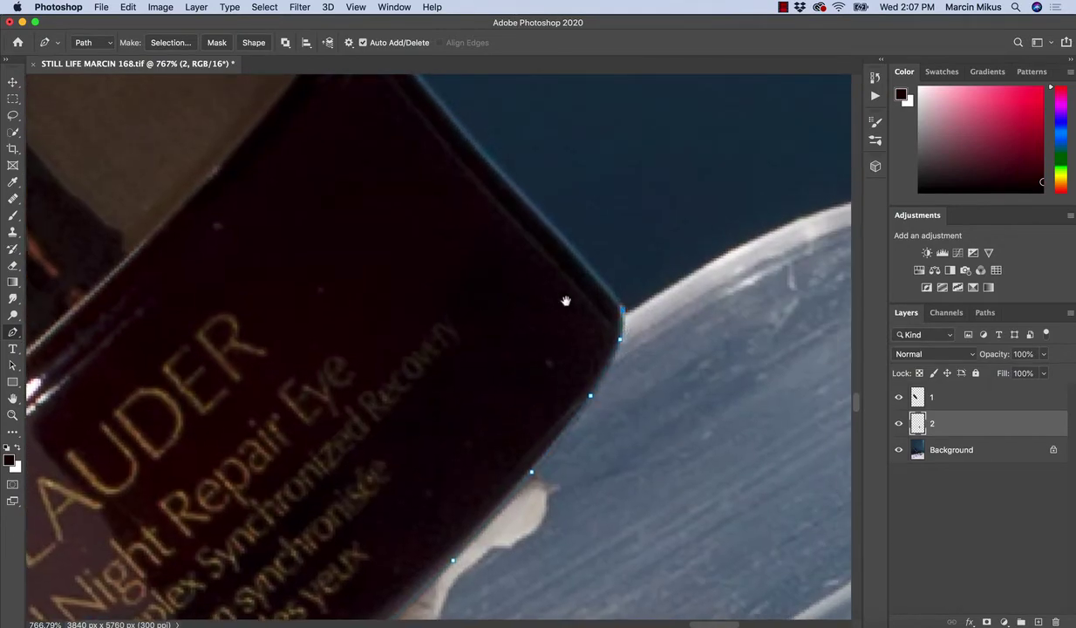
{"action": "scroll", "coordinate": [550, 279], "scroll_direction": "up", "scroll_amount": 2}
{"action": "scroll", "coordinate": [549, 279], "scroll_direction": "left", "scroll_amount": 1}
{"action": "left_click", "coordinate": [551, 261]}
{"action": "left_click", "coordinate": [484, 187]}
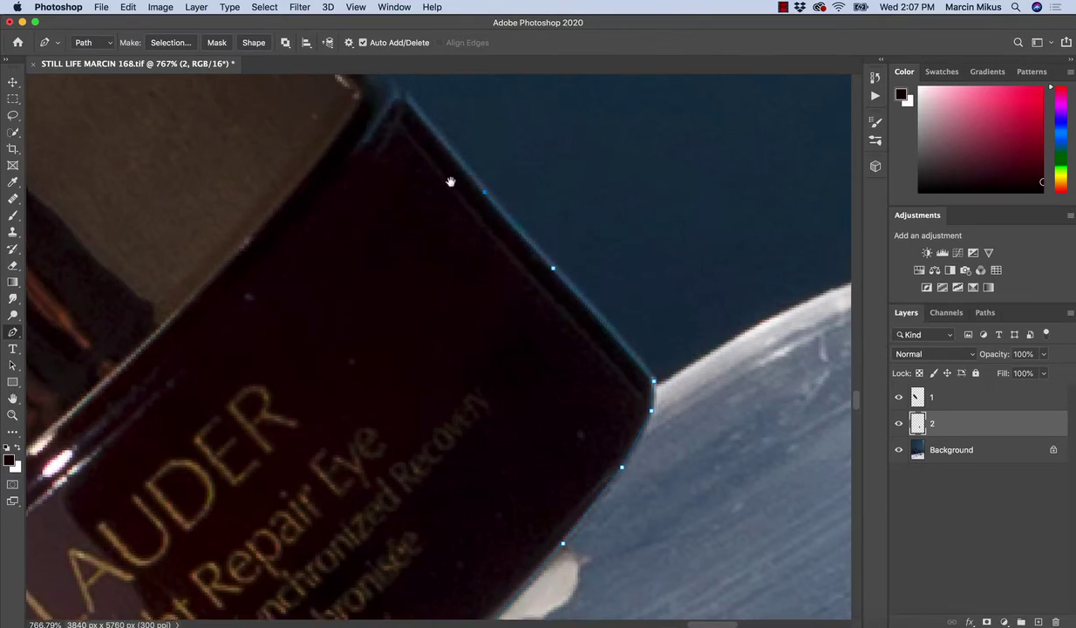
{"action": "scroll", "coordinate": [471, 187], "scroll_direction": "up", "scroll_amount": 3}
{"action": "scroll", "coordinate": [471, 188], "scroll_direction": "left", "scroll_amount": 1}
{"action": "left_click", "coordinate": [471, 259]}
{"action": "left_click", "coordinate": [446, 226]}
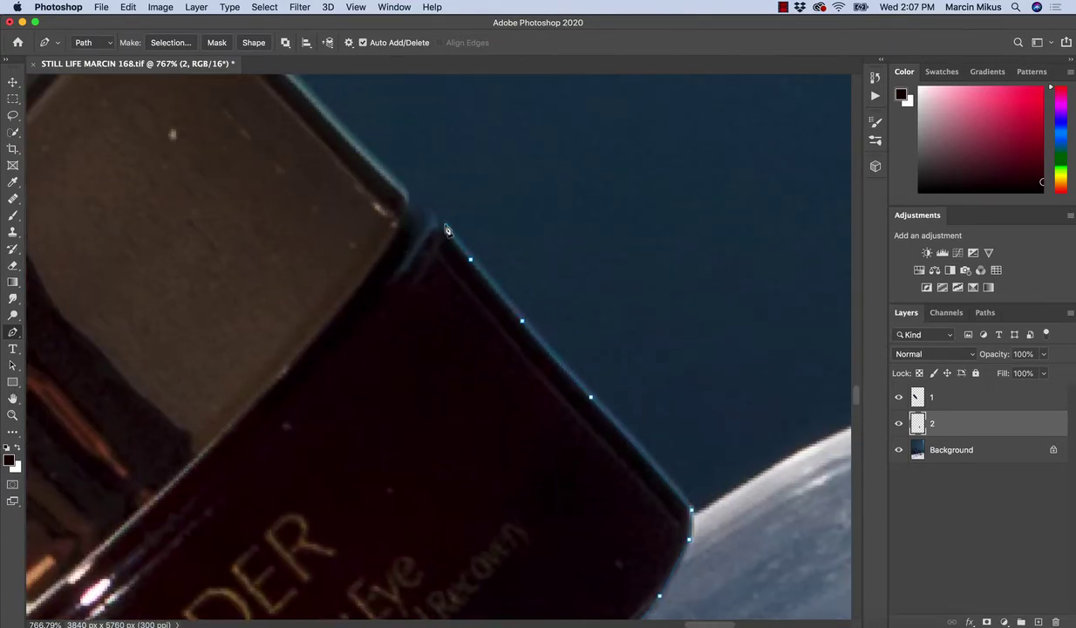
{"action": "left_click", "coordinate": [387, 174]}
{"action": "scroll", "coordinate": [367, 161], "scroll_direction": "up", "scroll_amount": 3}
{"action": "scroll", "coordinate": [367, 161], "scroll_direction": "left", "scroll_amount": 1}
{"action": "left_click", "coordinate": [389, 263]}
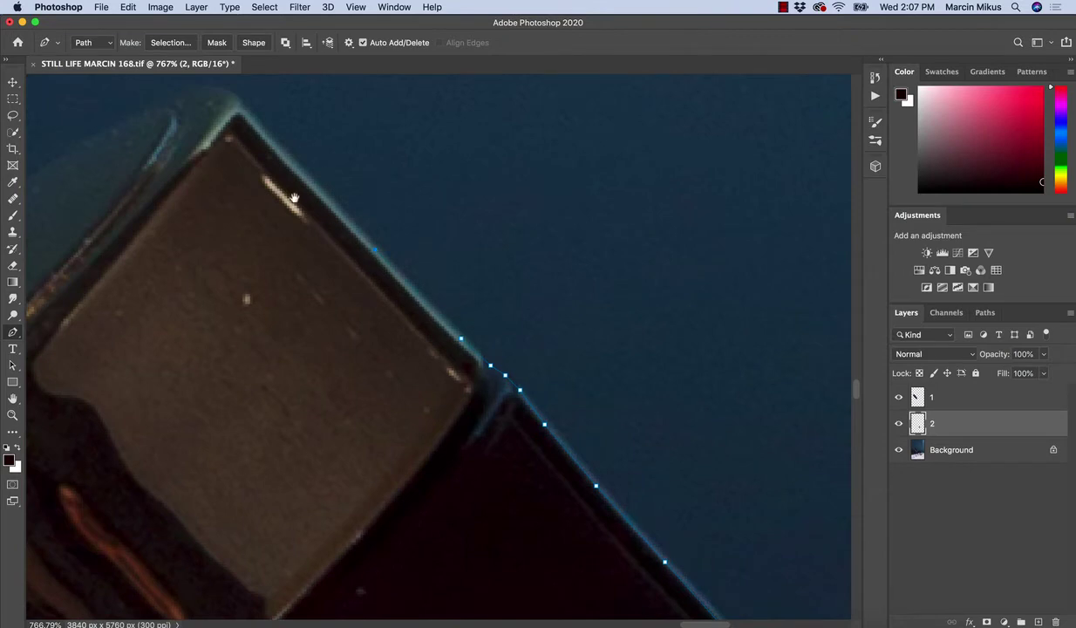
{"action": "scroll", "coordinate": [284, 190], "scroll_direction": "up", "scroll_amount": 2}
{"action": "scroll", "coordinate": [283, 190], "scroll_direction": "left", "scroll_amount": 1}
Trace the lid's top-left edge and the jar's left side, closing the path at its start anchor
{"action": "left_click", "coordinate": [284, 219]}
{"action": "scroll", "coordinate": [327, 247], "scroll_direction": "left", "scroll_amount": 2}
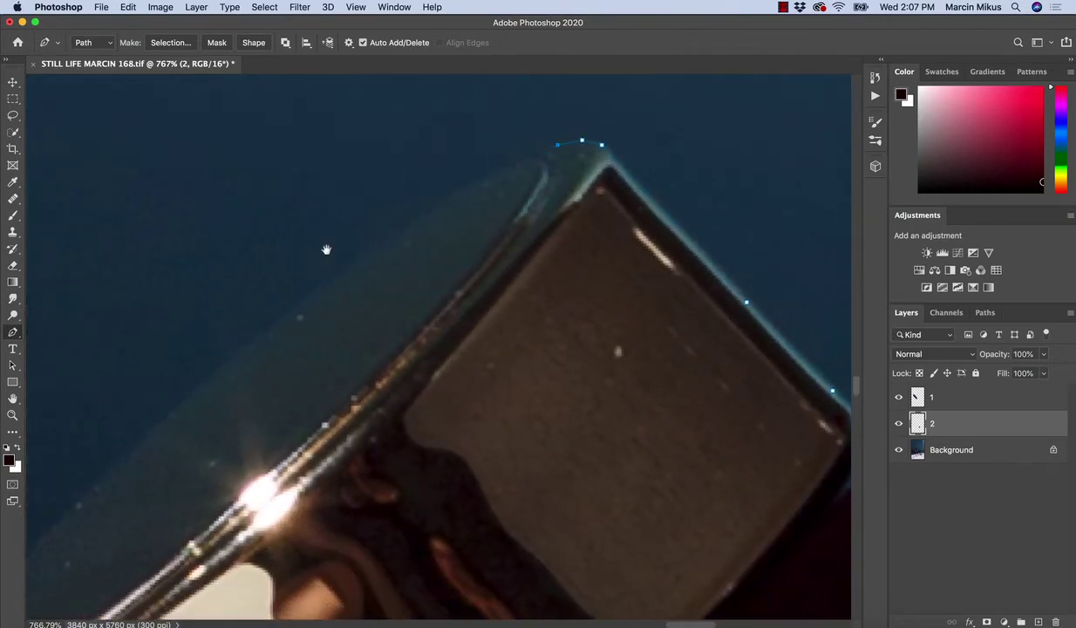
{"action": "scroll", "coordinate": [349, 252], "scroll_direction": "down", "scroll_amount": 1}
{"action": "left_click", "coordinate": [486, 183]}
{"action": "left_click", "coordinate": [372, 255]}
{"action": "left_click", "coordinate": [187, 236]}
{"action": "scroll", "coordinate": [192, 233], "scroll_direction": "left", "scroll_amount": 2}
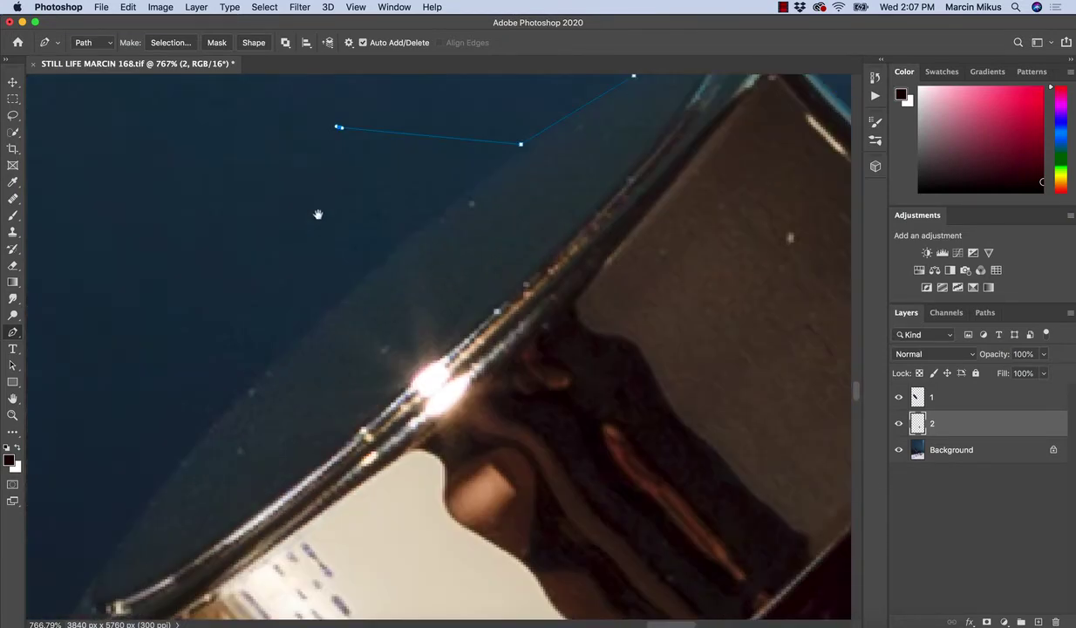
{"action": "left_click", "coordinate": [197, 214]}
{"action": "left_click", "coordinate": [219, 363]}
{"action": "left_click", "coordinate": [190, 471]}
{"action": "scroll", "coordinate": [193, 475], "scroll_direction": "down", "scroll_amount": 4}
{"action": "scroll", "coordinate": [192, 475], "scroll_direction": "left", "scroll_amount": 1}
{"action": "left_click", "coordinate": [254, 272]}
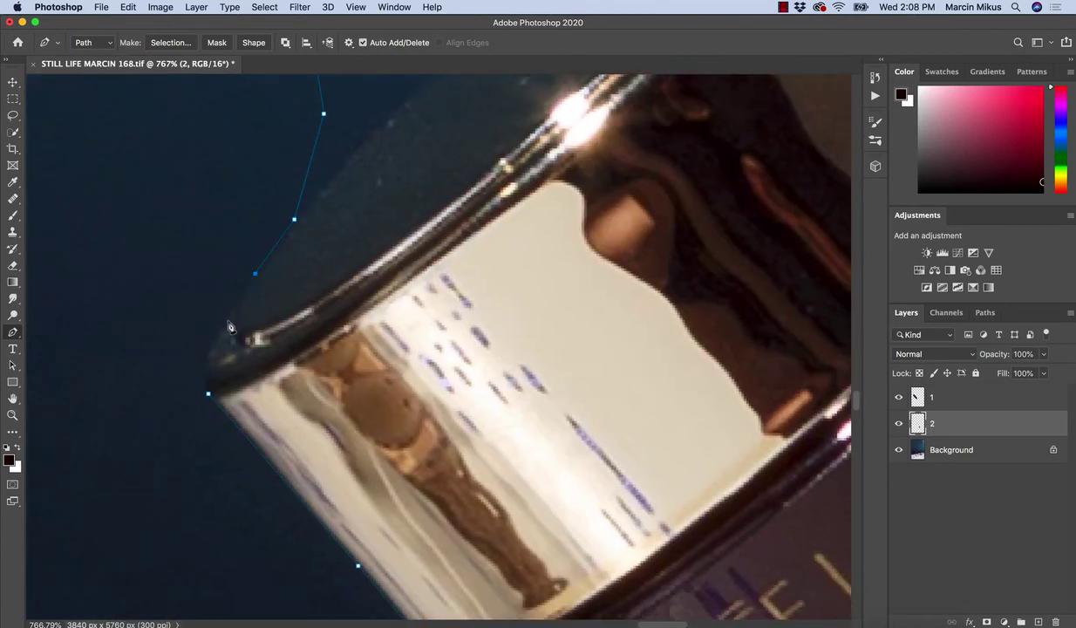
{"action": "left_click", "coordinate": [225, 317]}
{"action": "left_click", "coordinate": [209, 349]}
{"action": "left_click", "coordinate": [207, 394]}
{"action": "scroll", "coordinate": [337, 510], "scroll_direction": "down", "scroll_amount": 5}
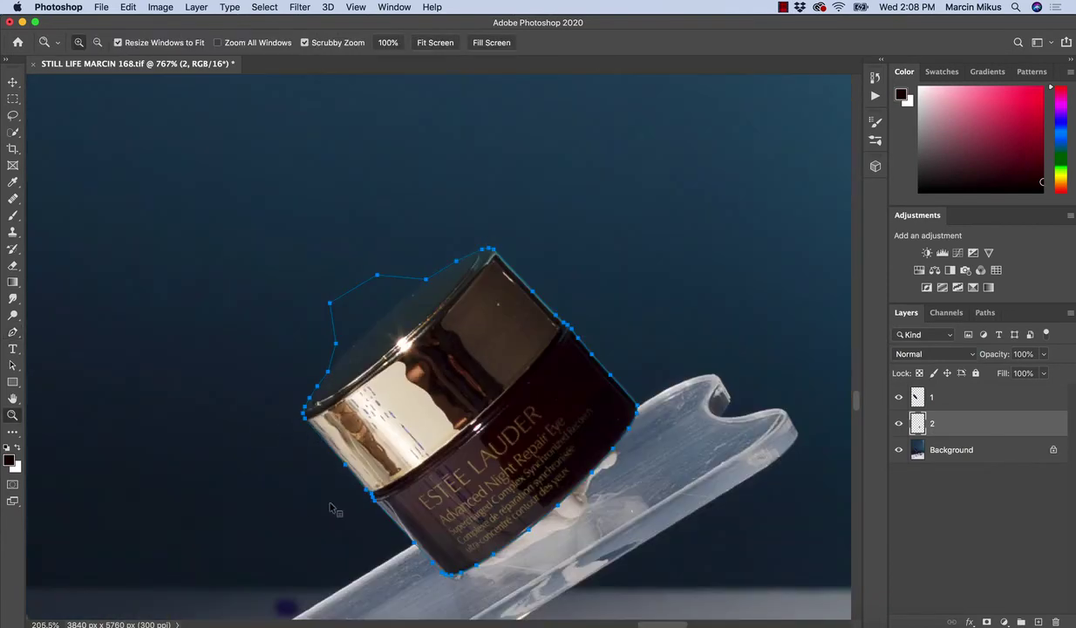
Make a selection from the closed jar path and copy the jar from Background onto a new layer
{"action": "right_click", "coordinate": [336, 502]}
{"action": "left_click", "coordinate": [384, 550]}
{"action": "left_click", "coordinate": [610, 271]}
{"action": "key", "text": "l"}
{"action": "left_click", "coordinate": [950, 449]}
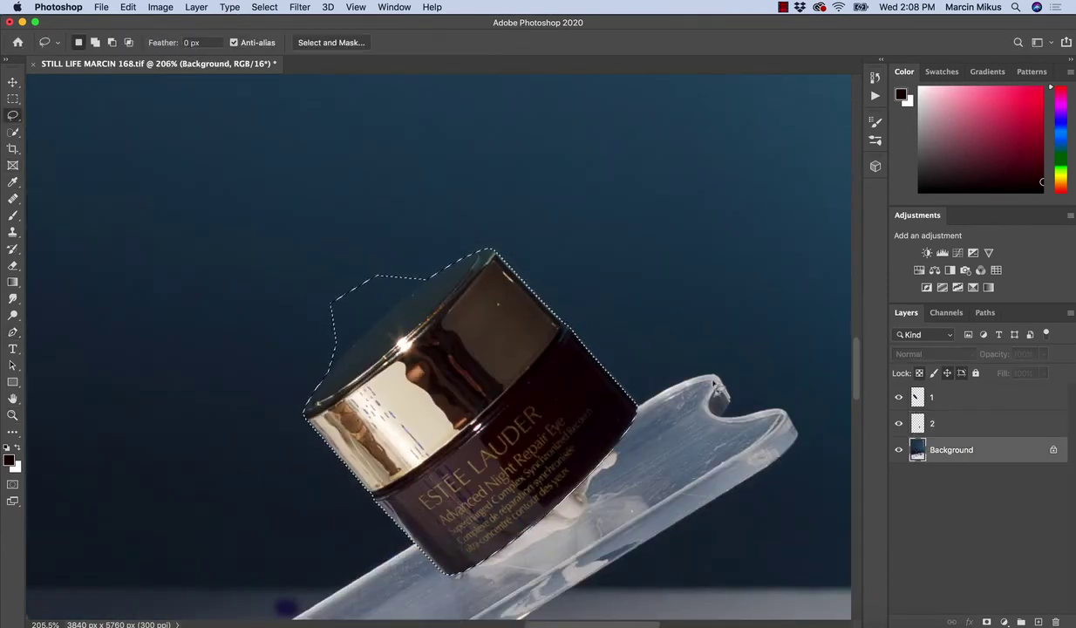
{"action": "right_click", "coordinate": [567, 293]}
{"action": "left_click", "coordinate": [611, 373]}
Rename the new jar layer to '3' and zoom out to view the whole scene
{"action": "double_click", "coordinate": [944, 449]}
{"action": "type", "text": "3"}
{"action": "key", "text": "Return"}
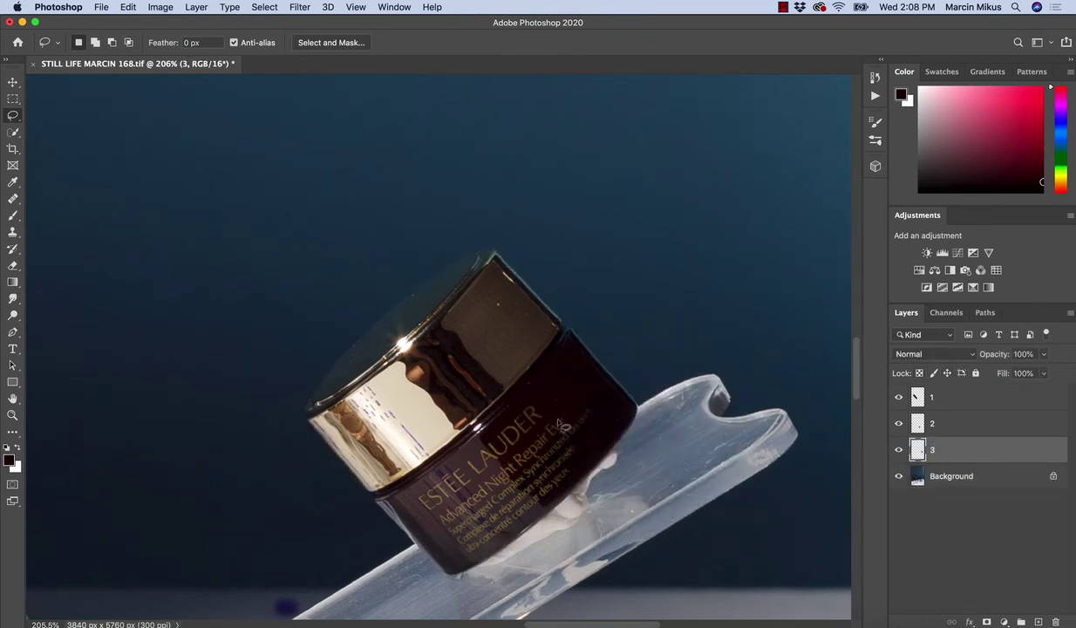
{"action": "key", "text": "z"}
{"action": "left_click_drag", "start_coordinate": [481, 417], "coordinate": [445, 428]}
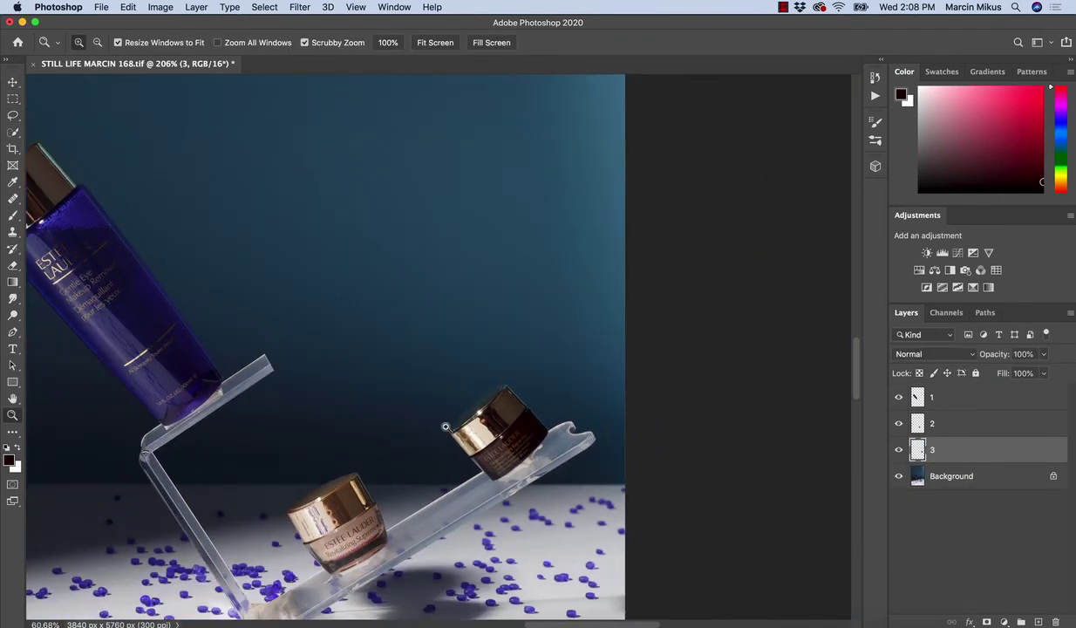
{"action": "key", "text": "v"}
{"action": "left_click_drag", "start_coordinate": [461, 380], "coordinate": [501, 424]}
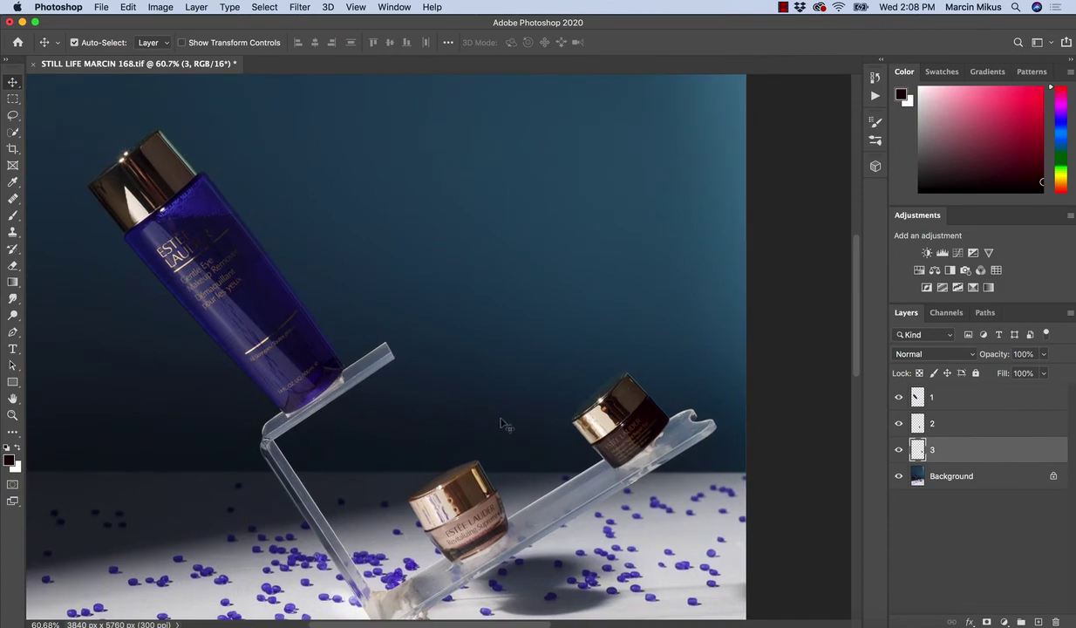
{"action": "left_click", "coordinate": [899, 478]}
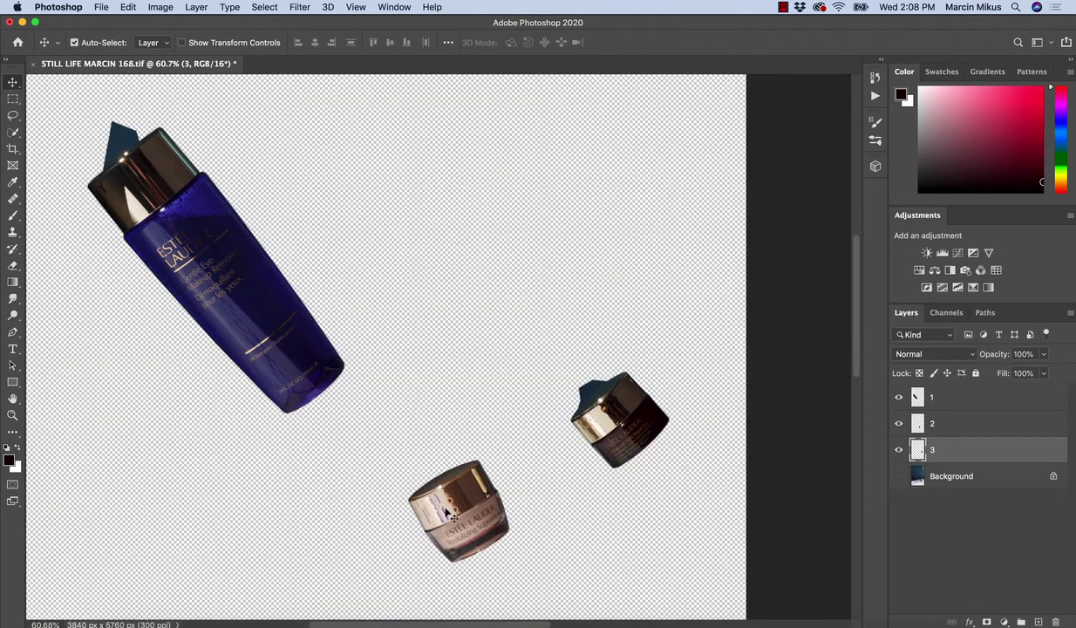
{"action": "scroll", "coordinate": [440, 501], "scroll_direction": "left", "scroll_amount": 3}
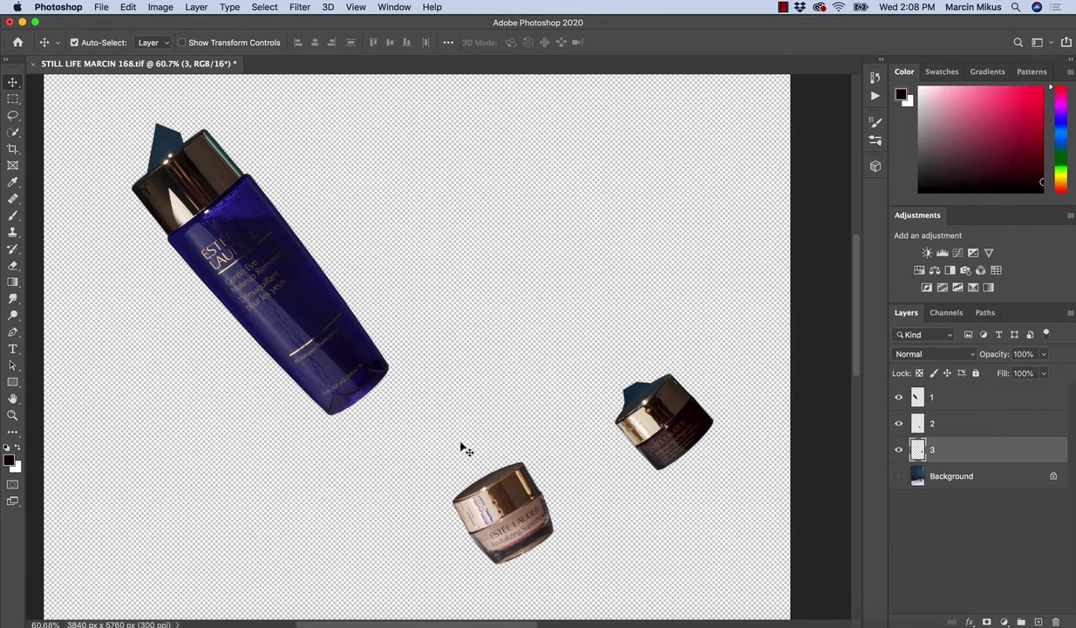
{"action": "key", "text": "z"}
{"action": "left_click_drag", "start_coordinate": [148, 126], "coordinate": [196, 131]}
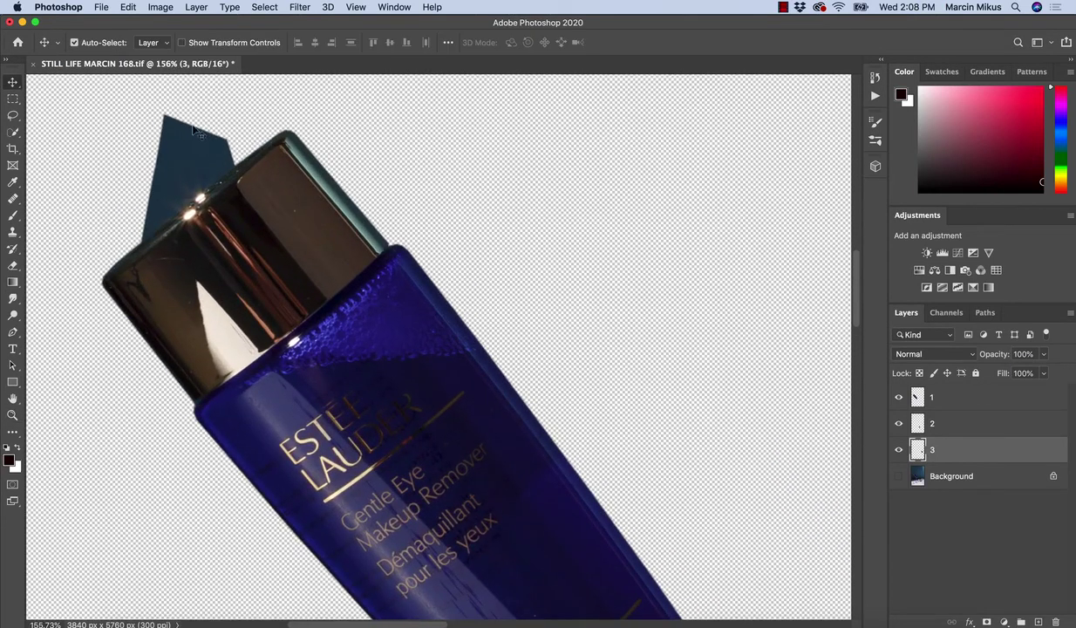
{"action": "left_click_drag", "start_coordinate": [165, 167], "coordinate": [212, 186]}
{"action": "scroll", "coordinate": [233, 206], "scroll_direction": "down", "scroll_amount": 3}
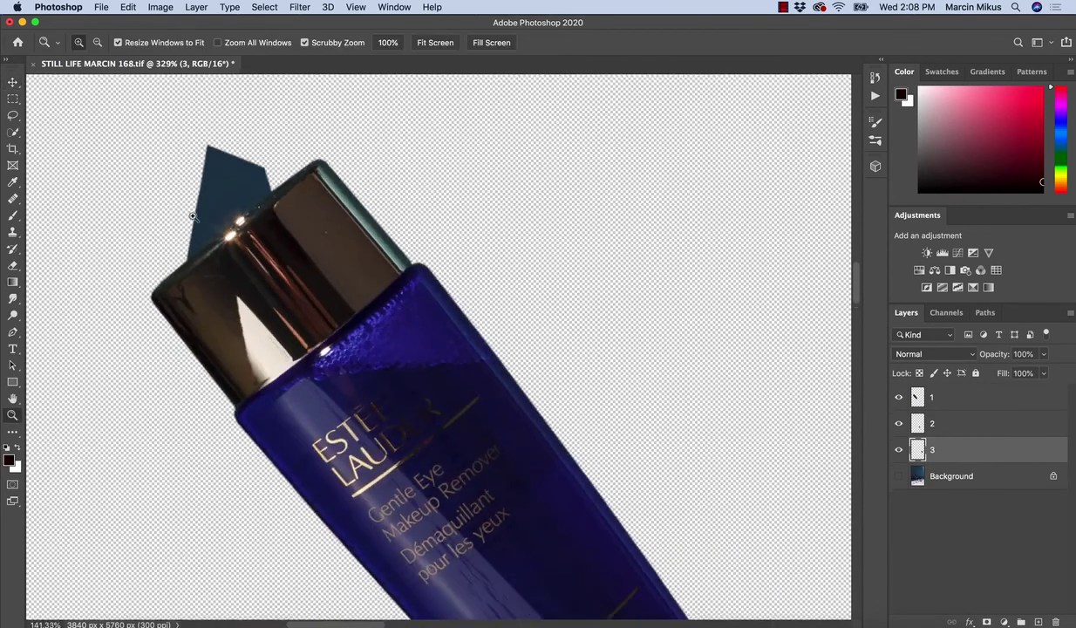
{"action": "key", "text": "v"}
{"action": "left_click_drag", "start_coordinate": [400, 276], "coordinate": [274, 249]}
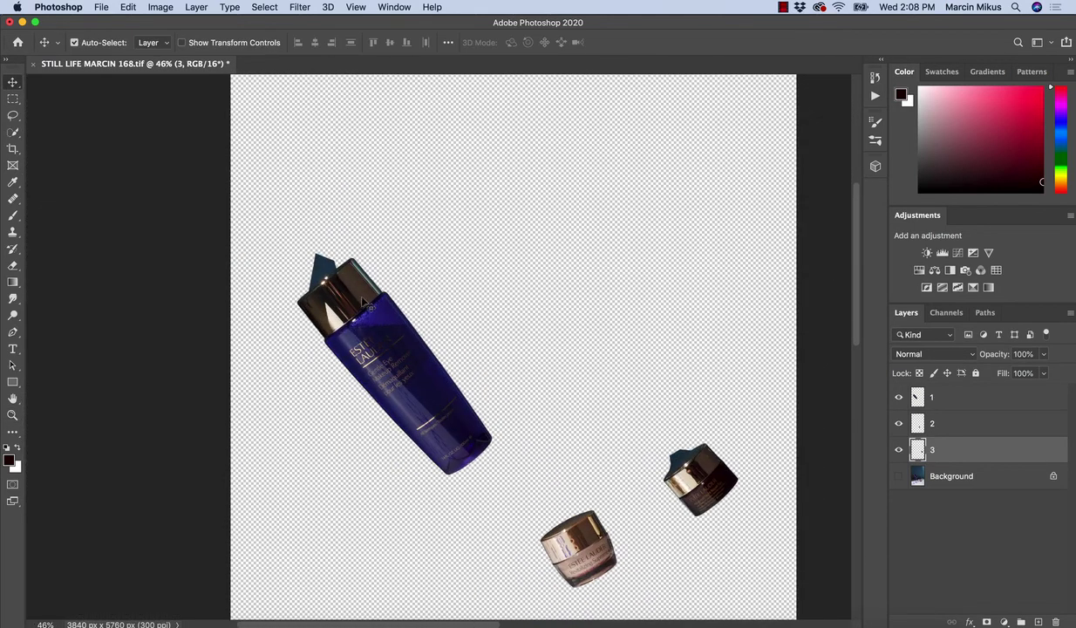
{"action": "key", "text": "z"}
{"action": "left_click_drag", "start_coordinate": [388, 406], "coordinate": [458, 470]}
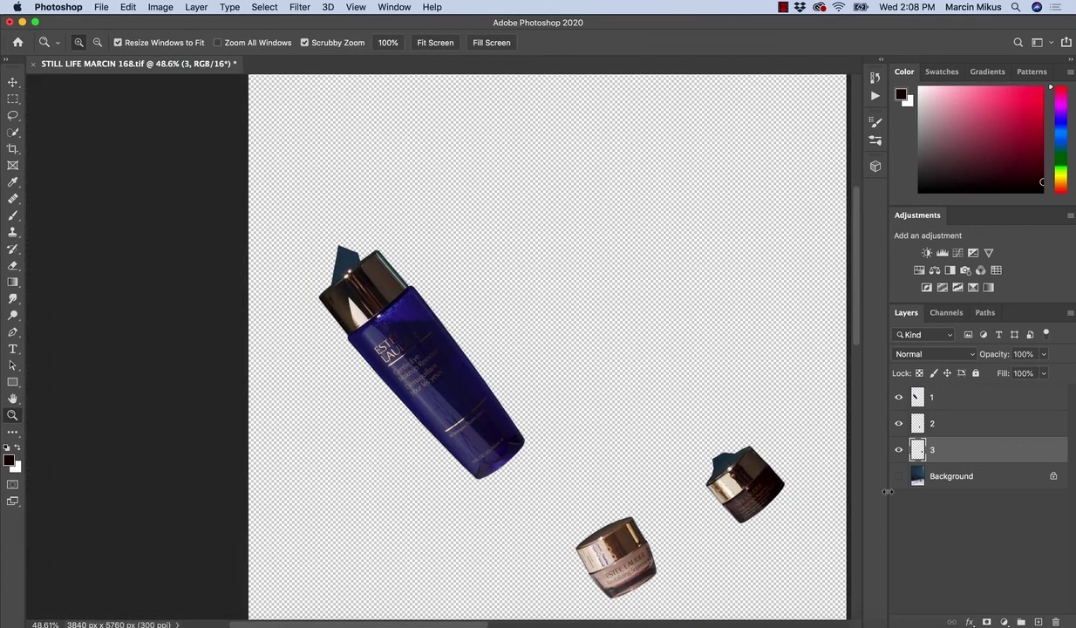
{"action": "left_click", "coordinate": [899, 476]}
{"action": "key", "text": "v"}
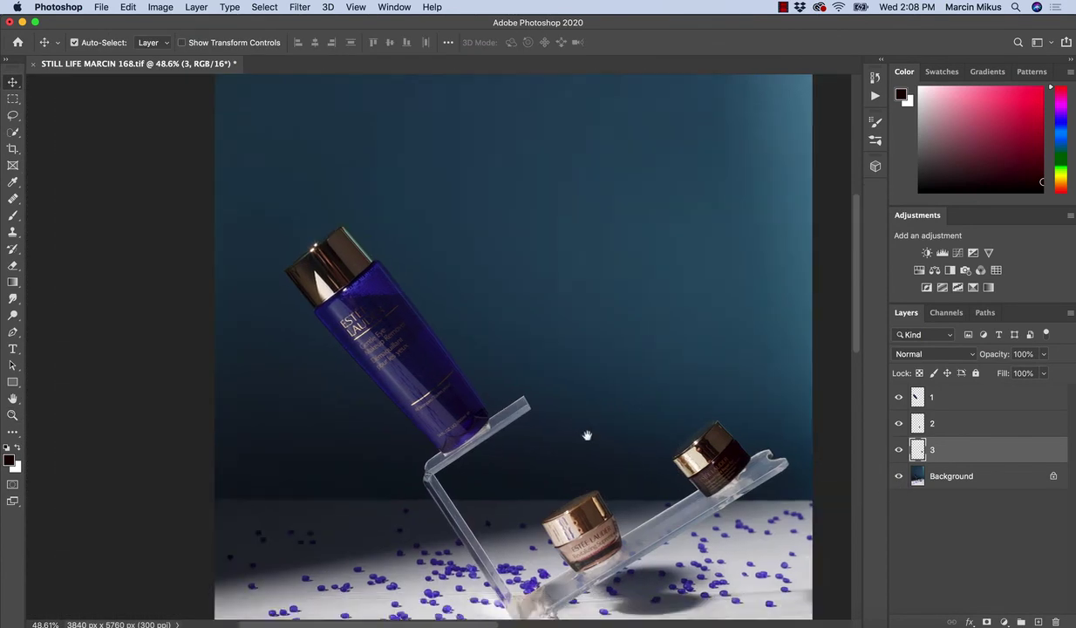
{"action": "scroll", "coordinate": [541, 453], "scroll_direction": "down", "scroll_amount": 3}
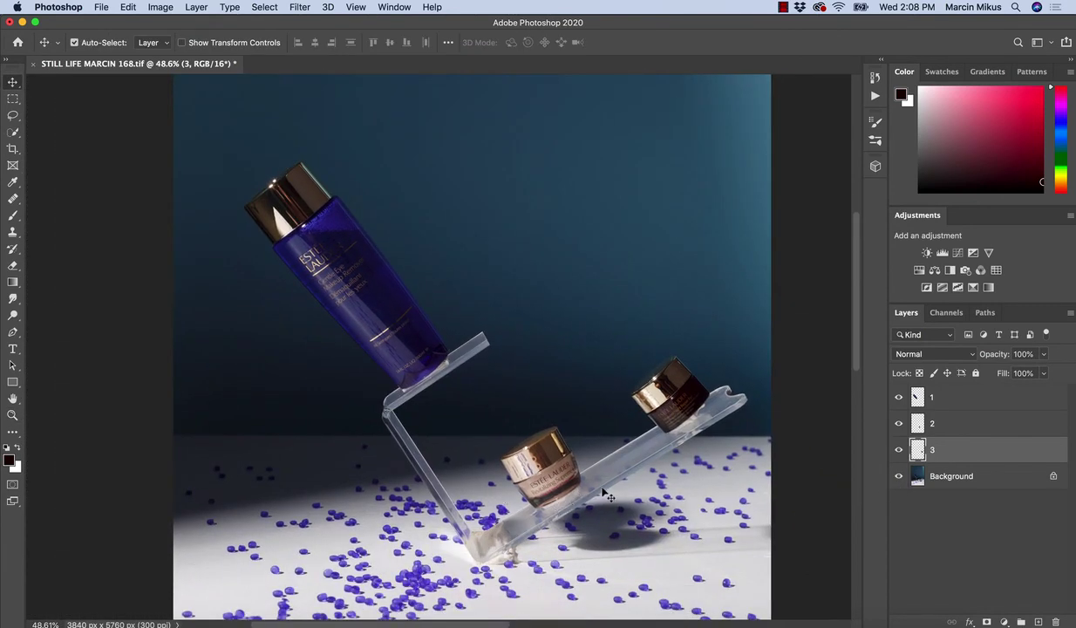
{"action": "left_click_drag", "start_coordinate": [600, 494], "coordinate": [613, 495]}
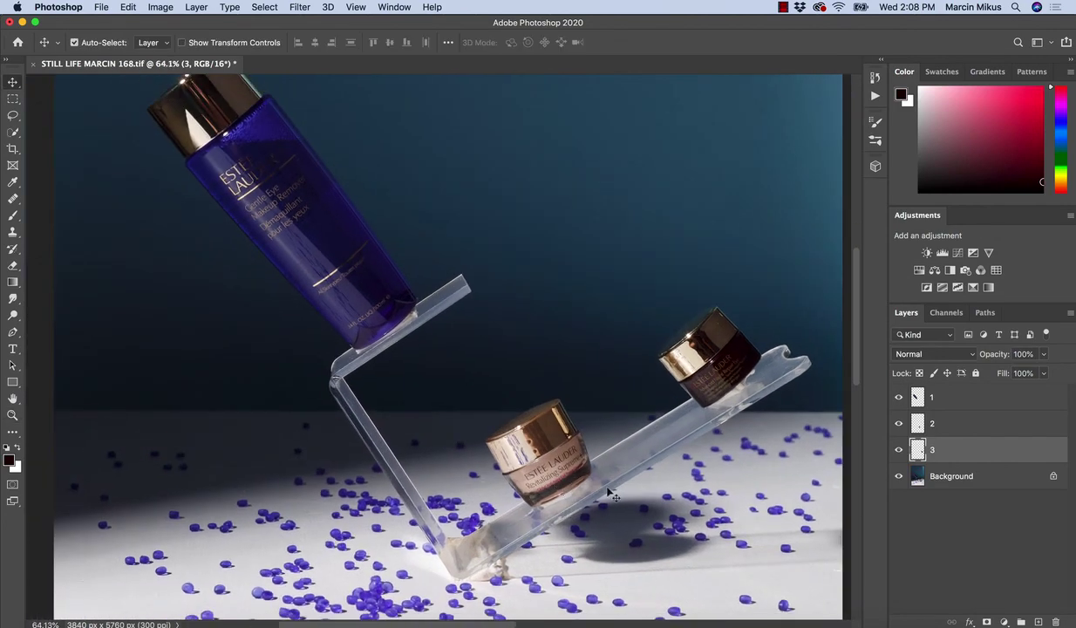
{"action": "left_click", "coordinate": [900, 477]}
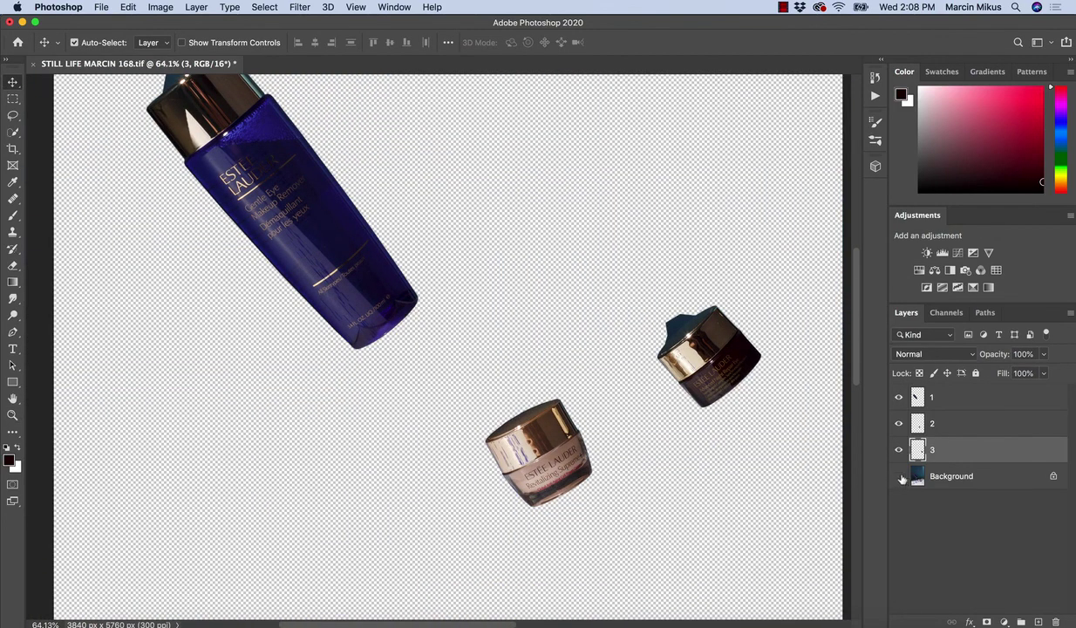
{"action": "left_click", "coordinate": [899, 476]}
{"action": "mouse_move", "coordinate": [561, 446]}
{"action": "left_mouse_down"}
{"action": "mouse_move", "coordinate": [583, 481]}
{"action": "mouse_move", "coordinate": [535, 469]}
{"action": "left_mouse_up"}
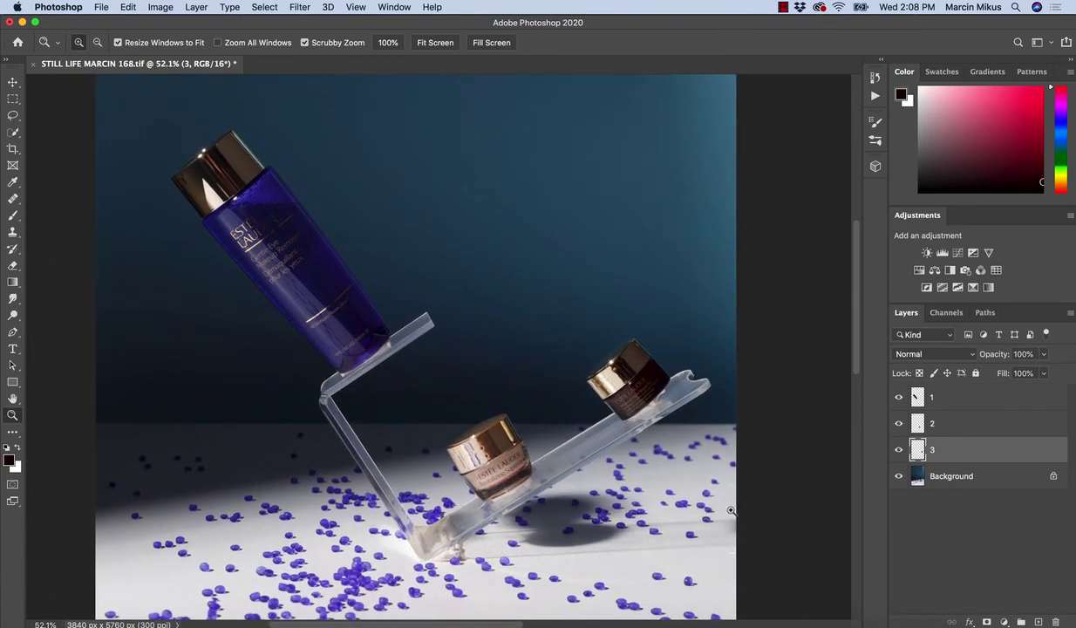